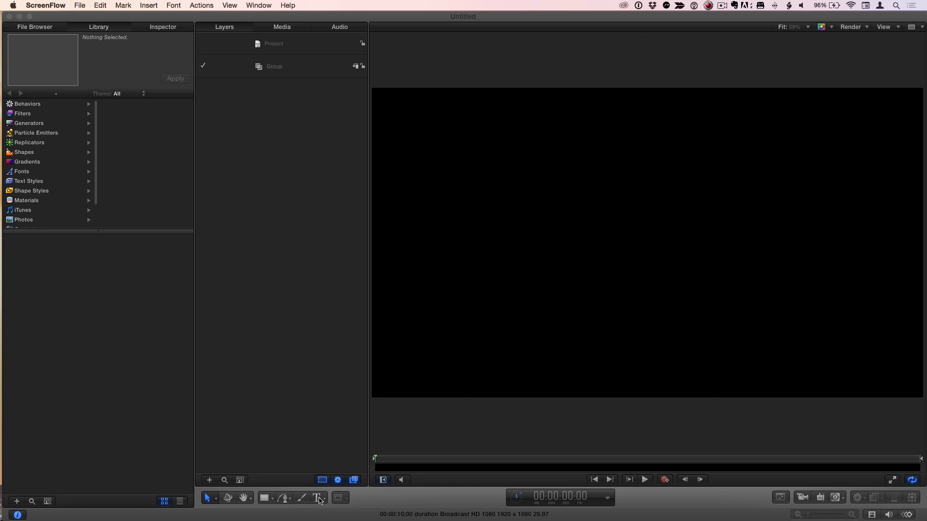
- Place a new text layer on the canvas and open Edit > Special Characters
{"action": "left_click", "coordinate": [319, 499]}
{"action": "left_click", "coordinate": [319, 498]}
{"action": "left_click", "coordinate": [541, 219]}
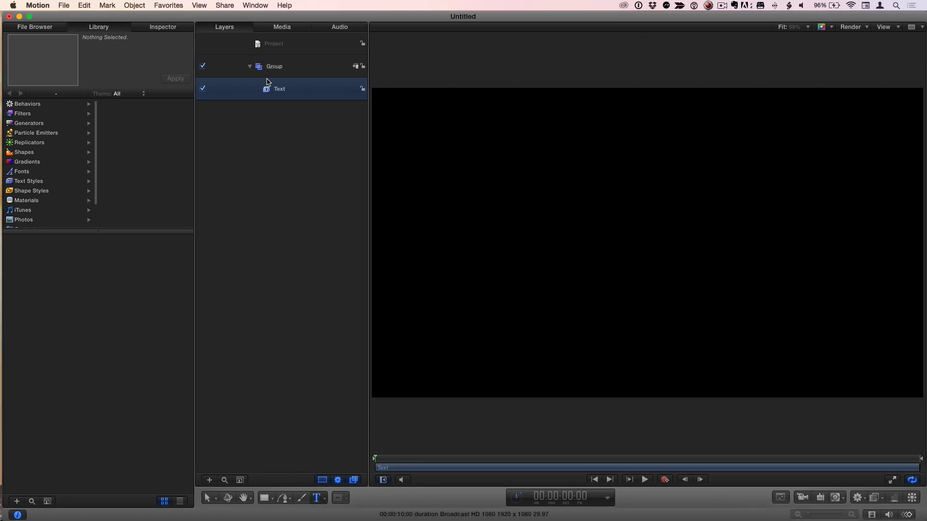
{"action": "left_click", "coordinate": [84, 6]}
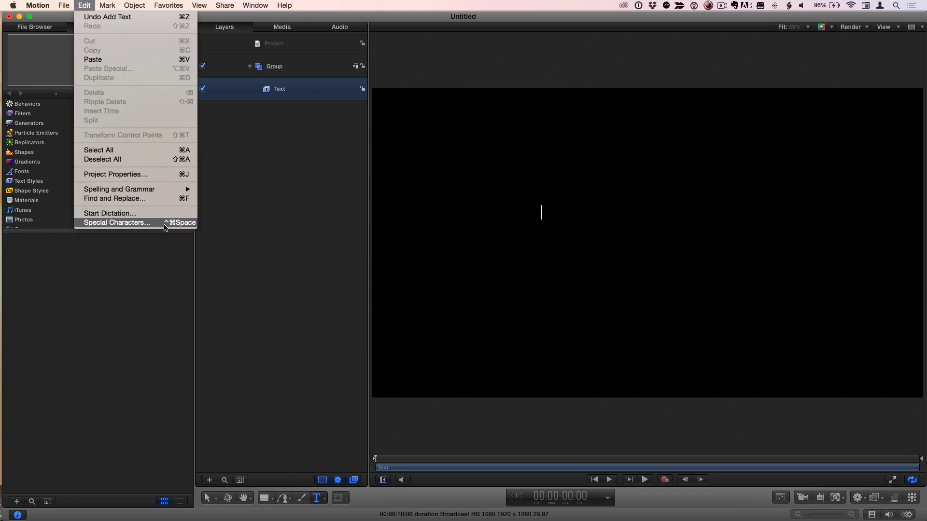
{"action": "left_click", "coordinate": [164, 226]}
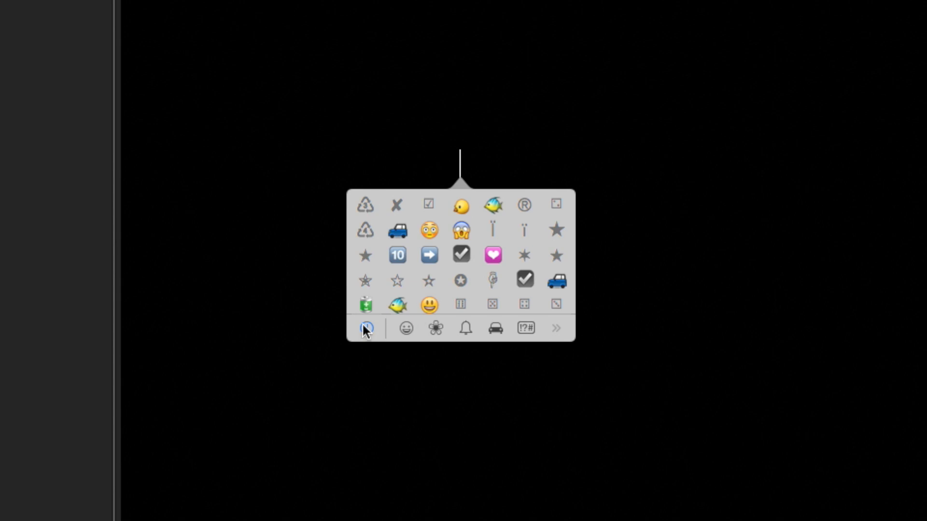
- Page through the character categories to Pictographs and insert the club symbol
{"action": "left_click", "coordinate": [407, 328]}
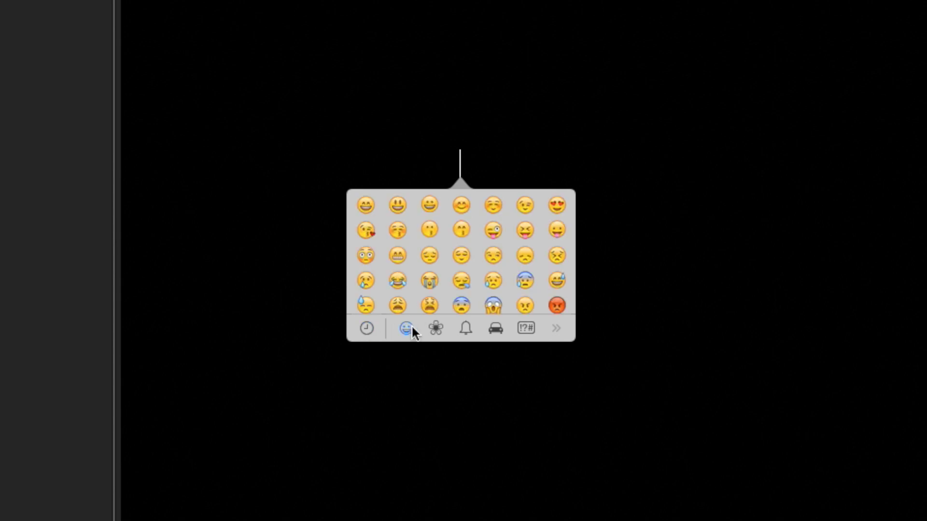
{"action": "left_click", "coordinate": [437, 328]}
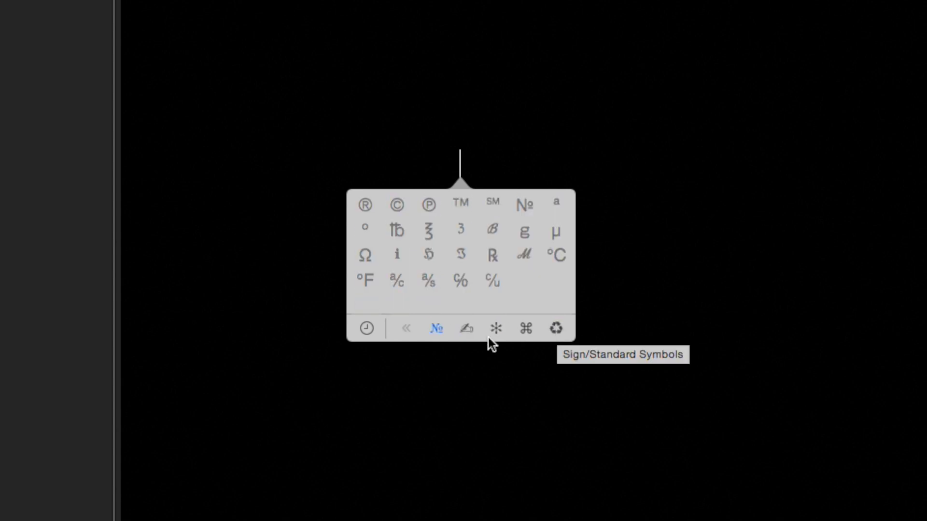
{"action": "left_click", "coordinate": [403, 328]}
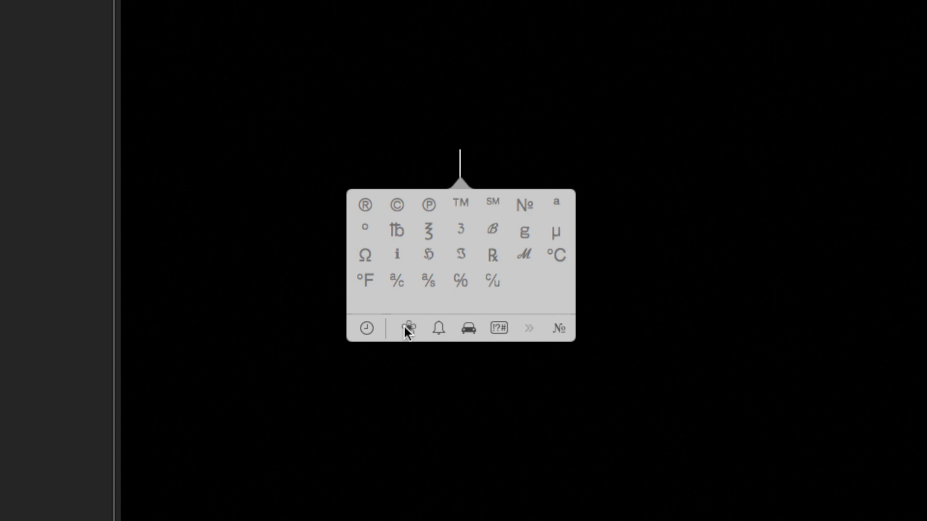
{"action": "left_click", "coordinate": [436, 329]}
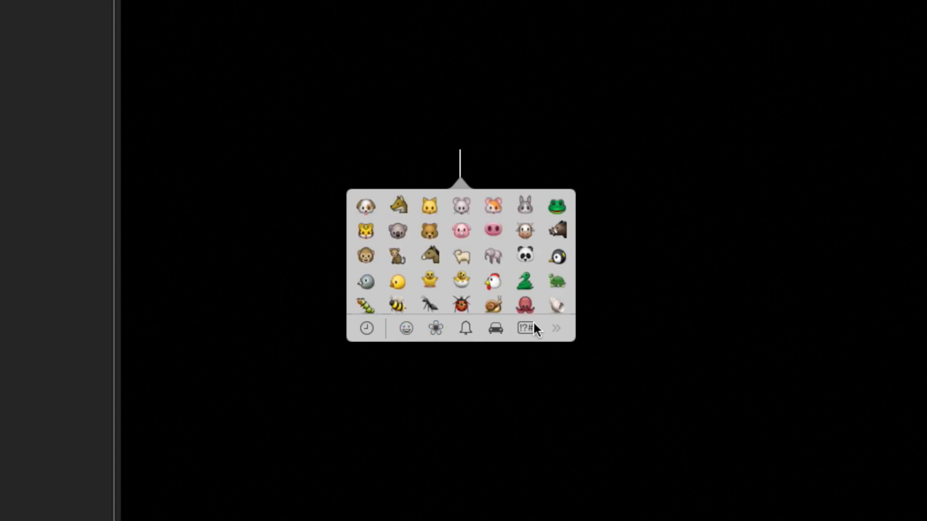
{"action": "left_click", "coordinate": [555, 328]}
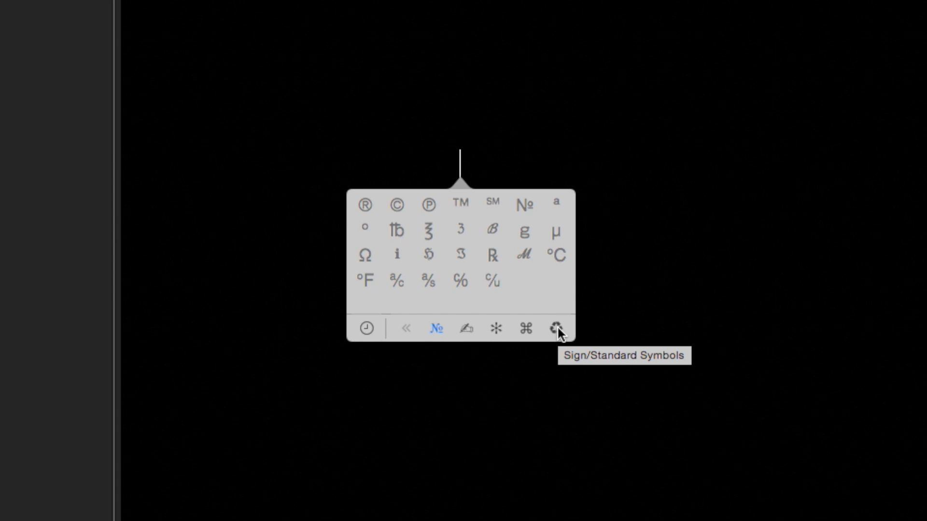
{"action": "left_click", "coordinate": [528, 332]}
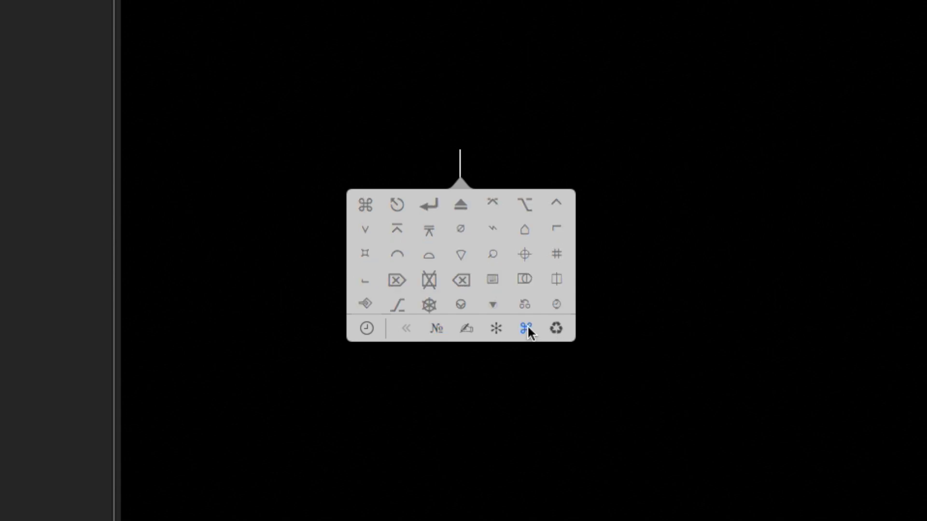
{"action": "left_click", "coordinate": [496, 329]}
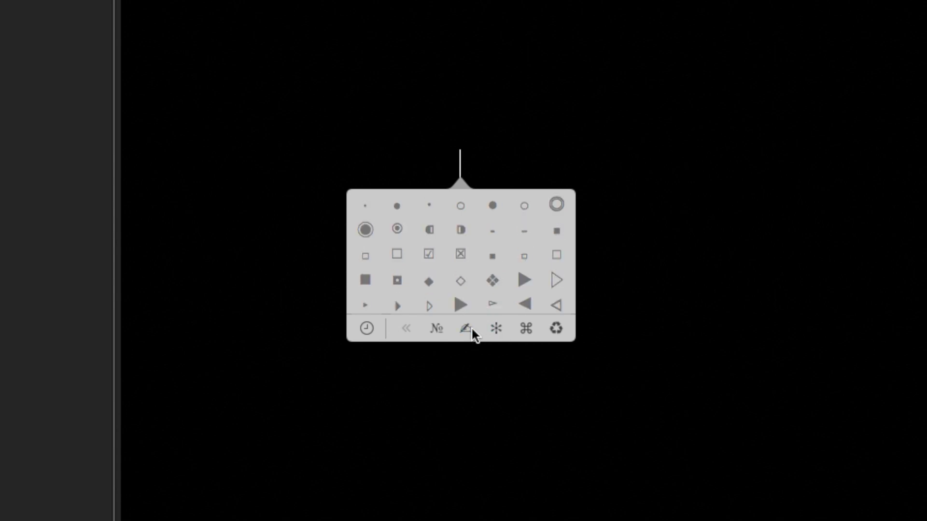
{"action": "left_click", "coordinate": [471, 329]}
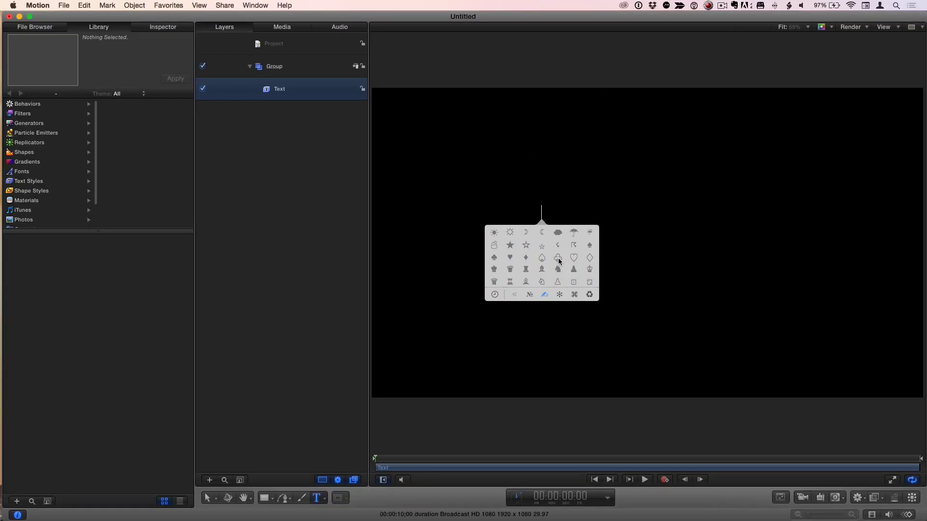
{"action": "left_click", "coordinate": [558, 261]}
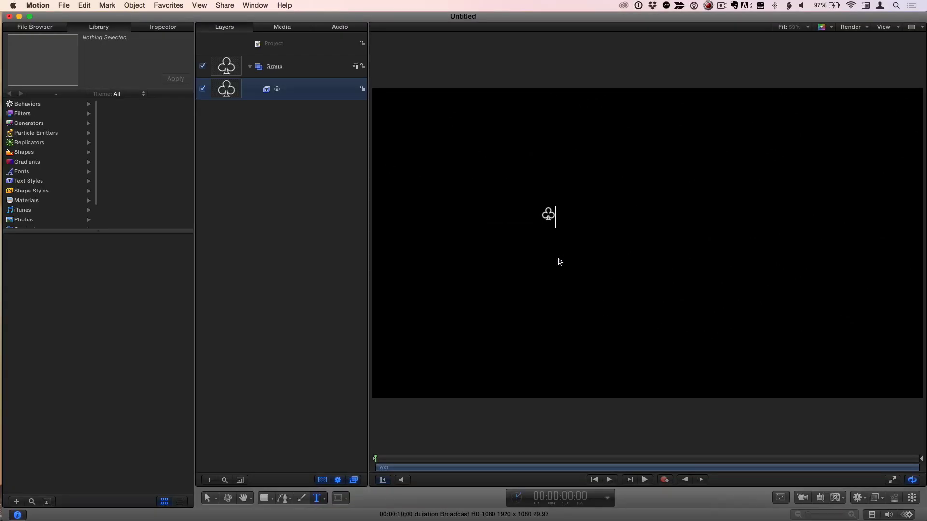
- Finish editing the club text and set its Format size to 723
{"action": "key", "text": "Escape"}
{"action": "key", "text": "super+7"}
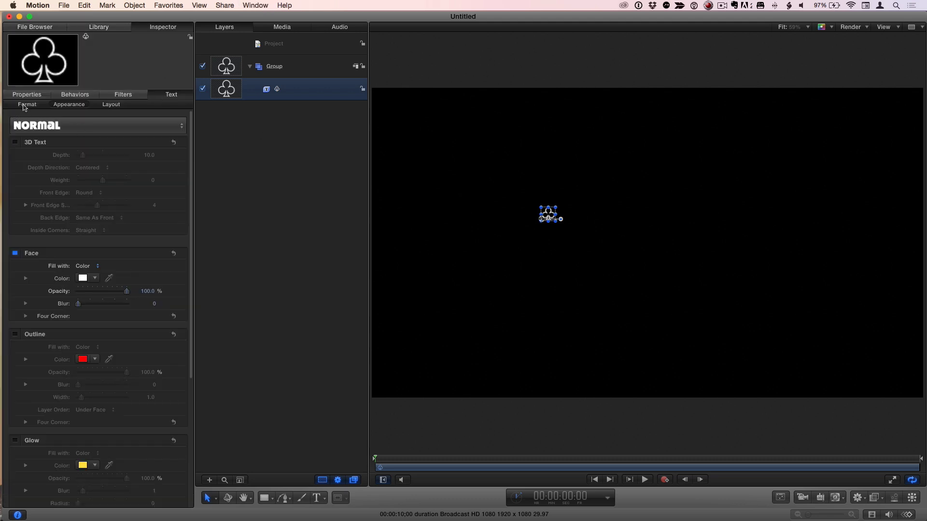
{"action": "left_click", "coordinate": [25, 105]}
{"action": "left_click_drag", "start_coordinate": [147, 183], "coordinate": [612, 290]}
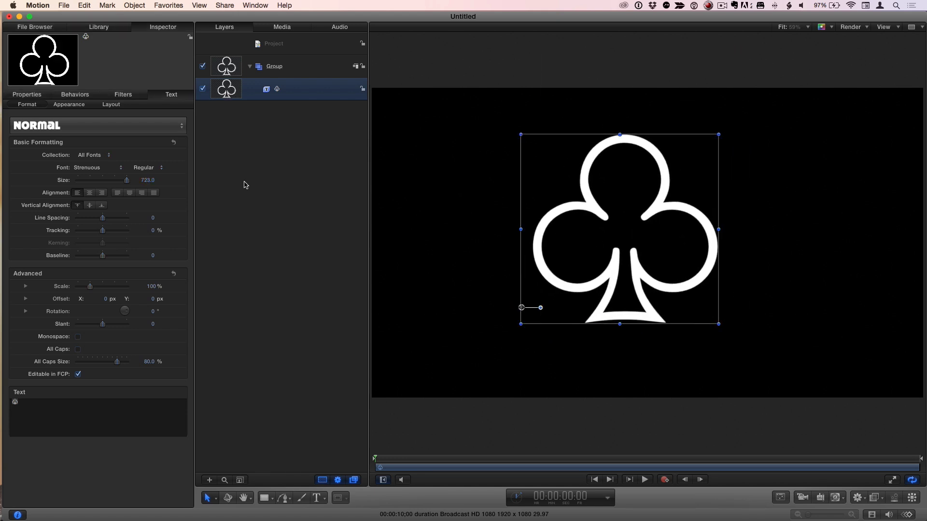
{"action": "left_click", "coordinate": [69, 105]}
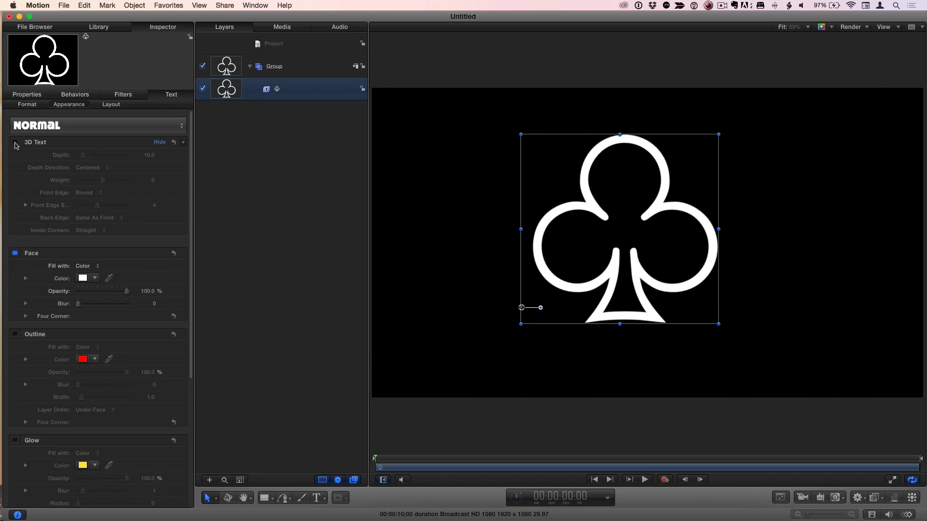
- Enable 3D Text with depth 55, then add a camera and switch the group to 3D
{"action": "left_click", "coordinate": [15, 143]}
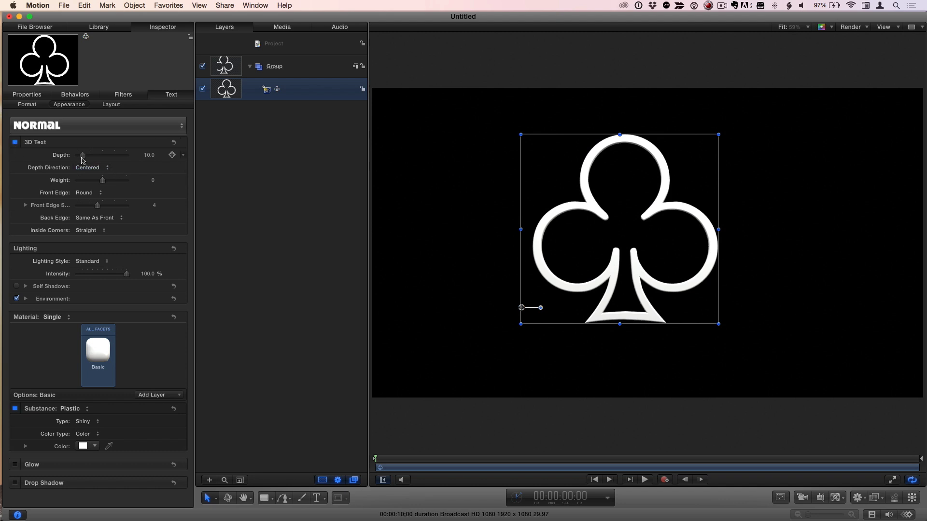
{"action": "left_click_drag", "start_coordinate": [92, 158], "coordinate": [106, 159]}
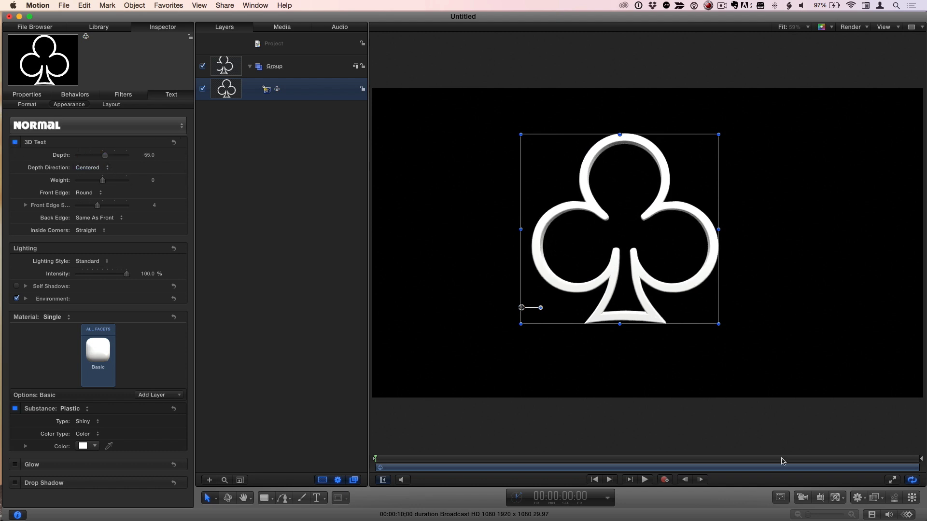
{"action": "left_click", "coordinate": [805, 498]}
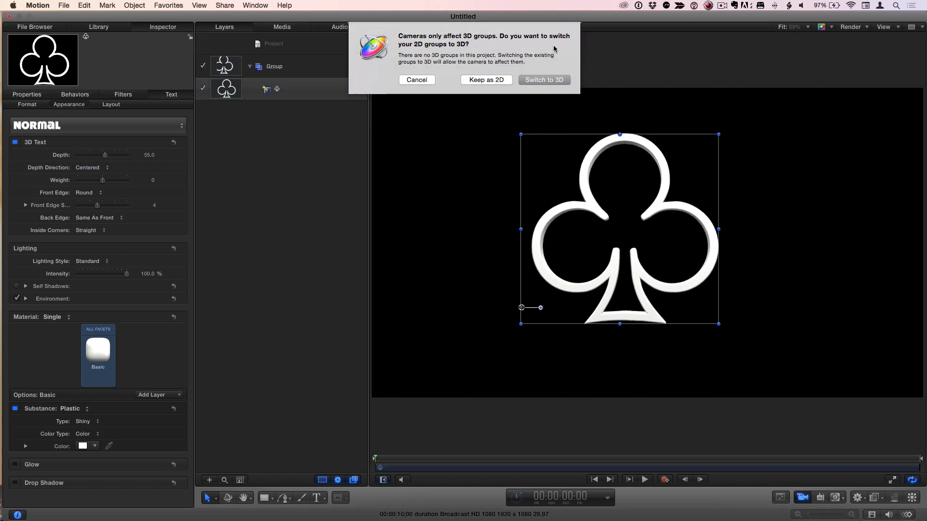
{"action": "left_click", "coordinate": [544, 80]}
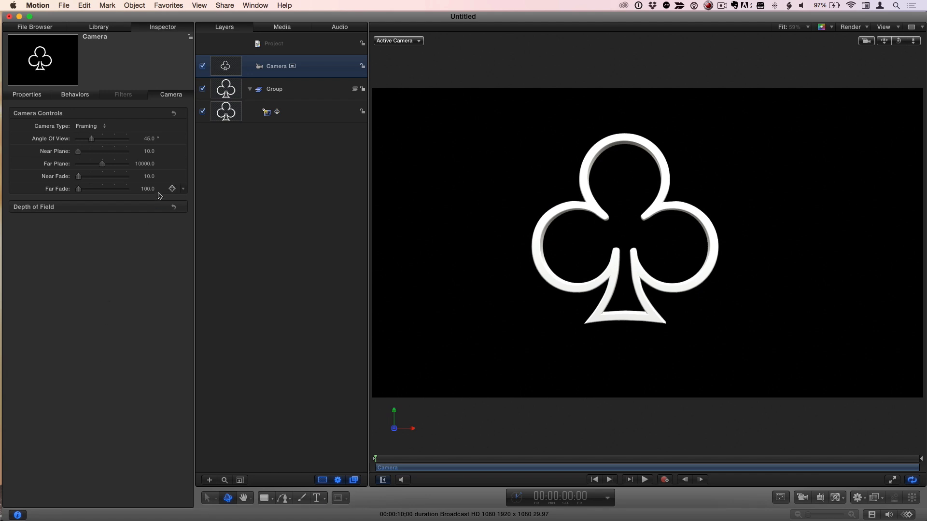
- Apply the Metal > Chrome material to the club and orbit to inspect it
{"action": "left_click", "coordinate": [292, 114]}
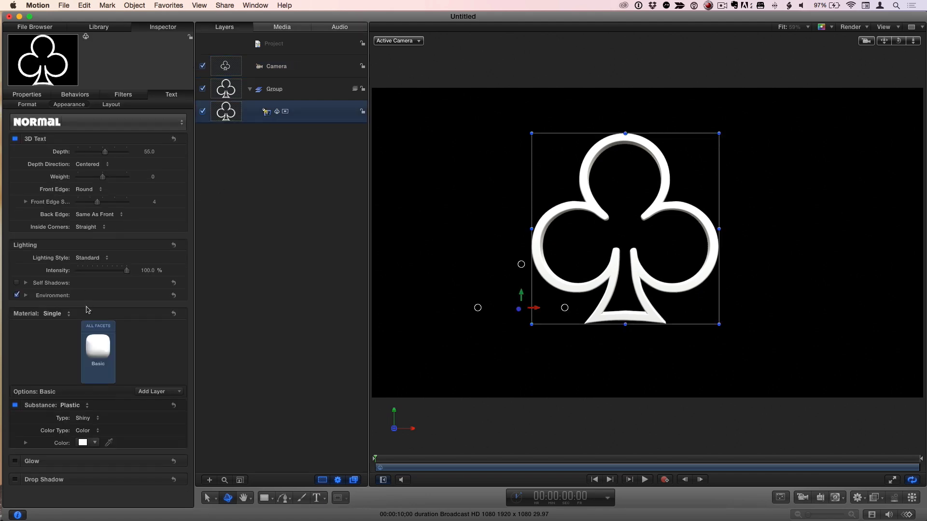
{"action": "left_click", "coordinate": [98, 349]}
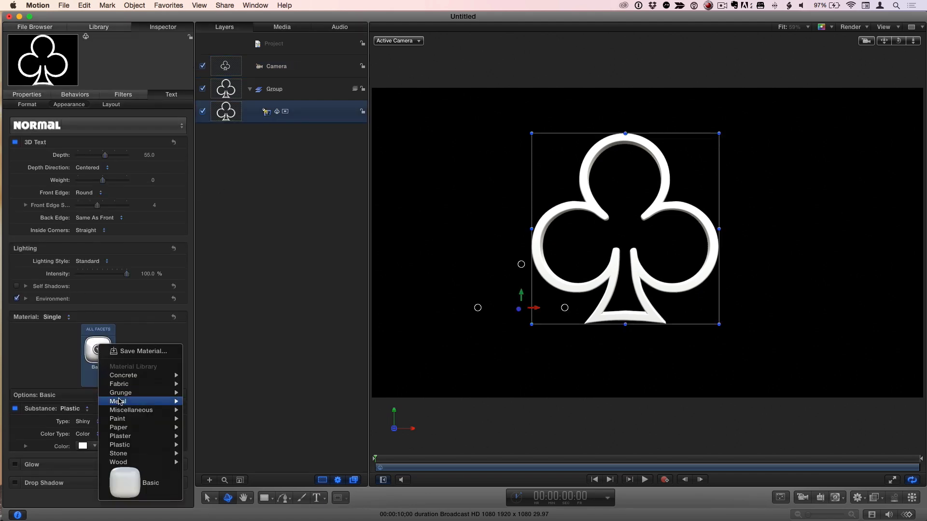
{"action": "mouse_move", "coordinate": [119, 401]}
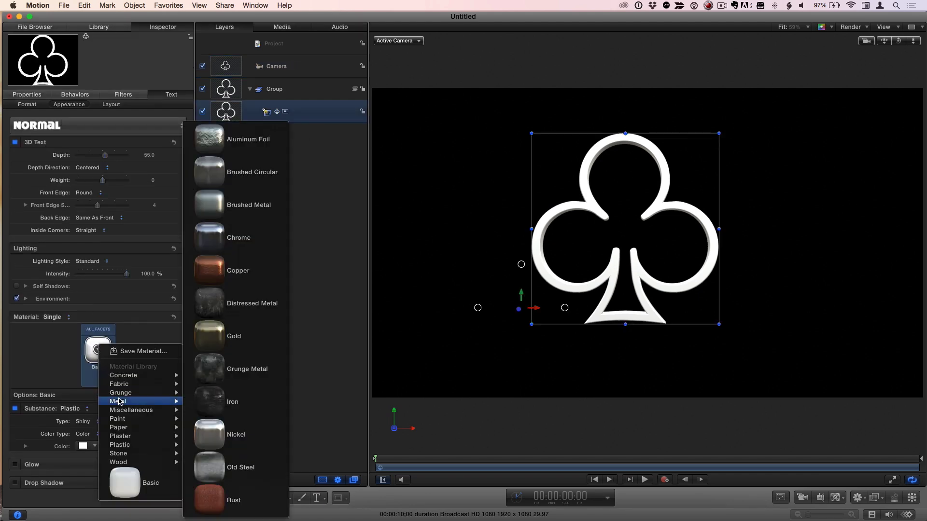
{"action": "left_click", "coordinate": [227, 239]}
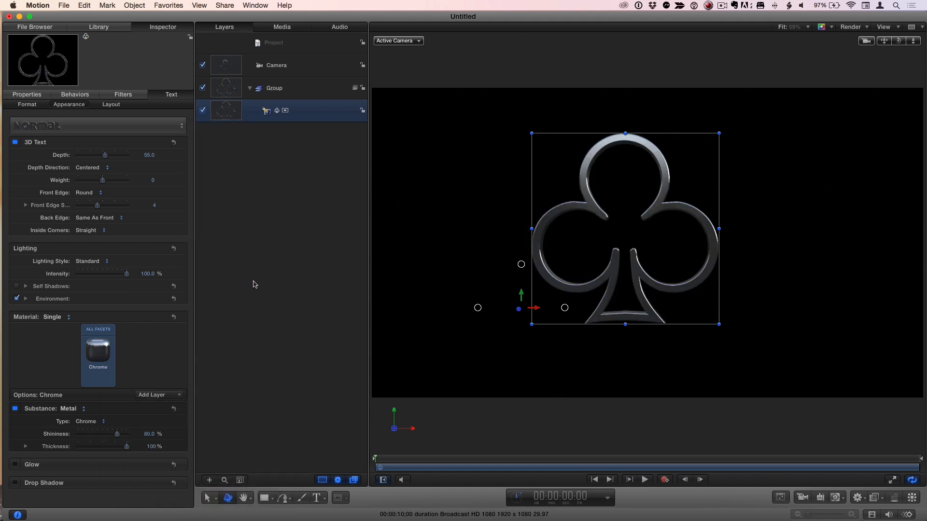
{"action": "mouse_move", "coordinate": [898, 41]}
{"action": "left_mouse_down"}
{"action": "mouse_move", "coordinate": [840, 43]}
{"action": "mouse_move", "coordinate": [900, 42]}
{"action": "left_mouse_up"}
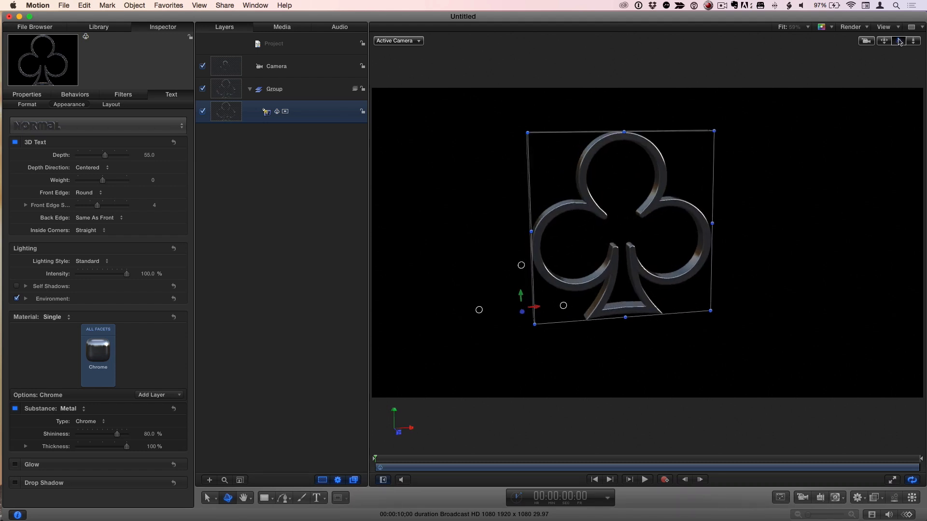
{"action": "left_click", "coordinate": [297, 164]}
{"action": "left_click_drag", "start_coordinate": [896, 46], "coordinate": [716, 120]}
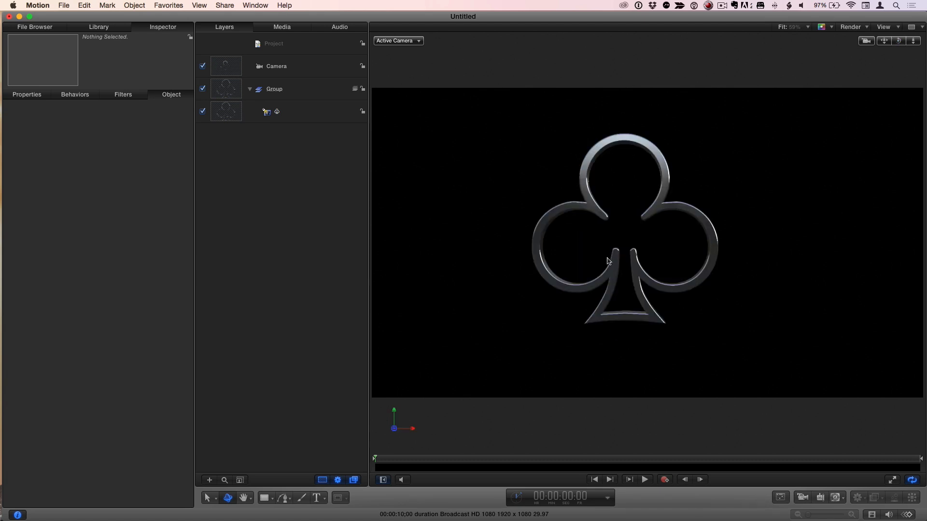
{"action": "left_click", "coordinate": [303, 117]}
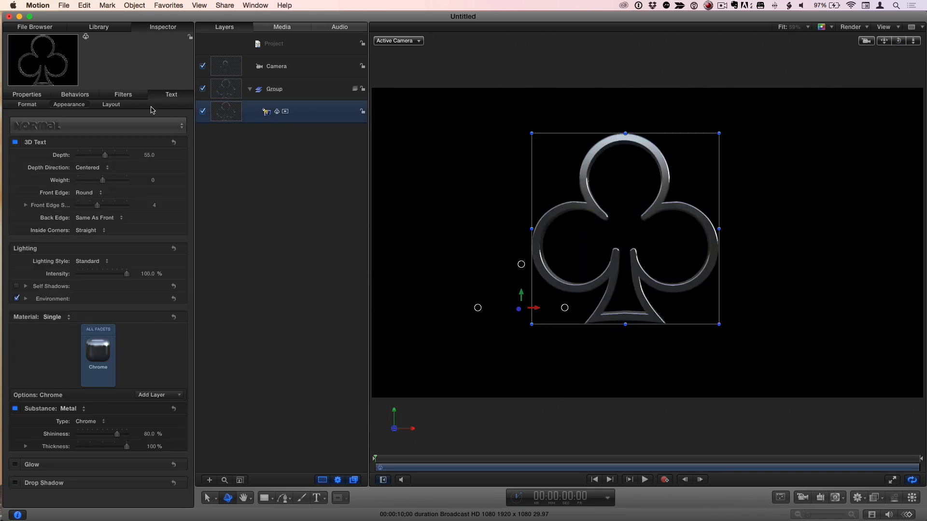
- Switch the material to per-facet mode and give the club's front face red Car Paint
{"action": "left_click", "coordinate": [53, 318]}
{"action": "left_click", "coordinate": [54, 326]}
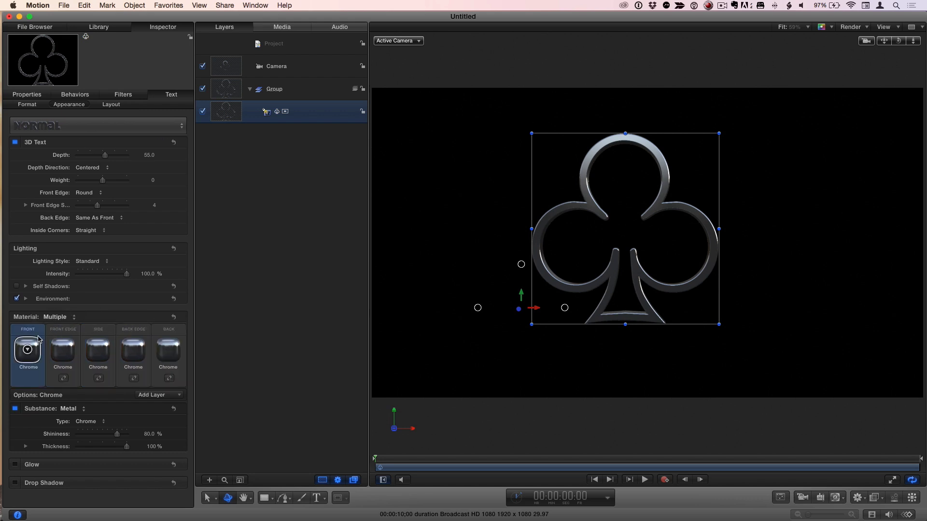
{"action": "left_click", "coordinate": [28, 350]}
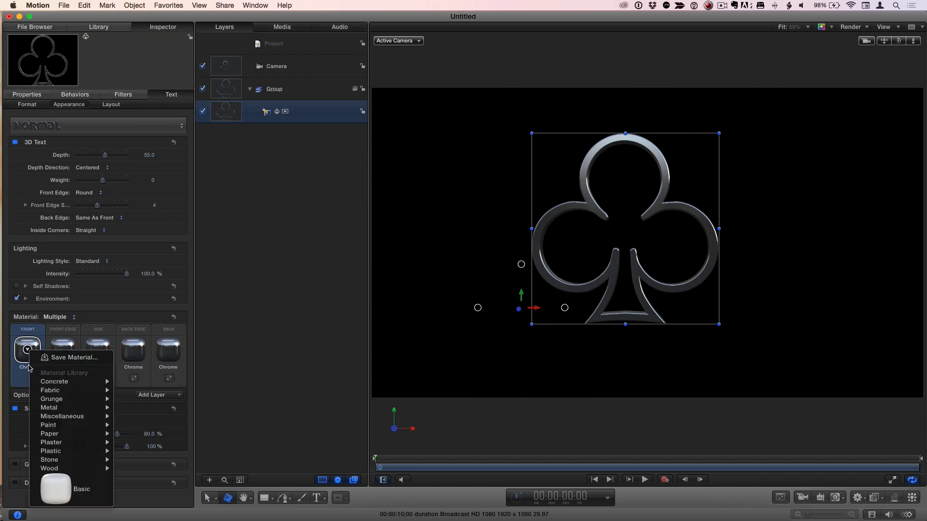
{"action": "mouse_move", "coordinate": [68, 426]}
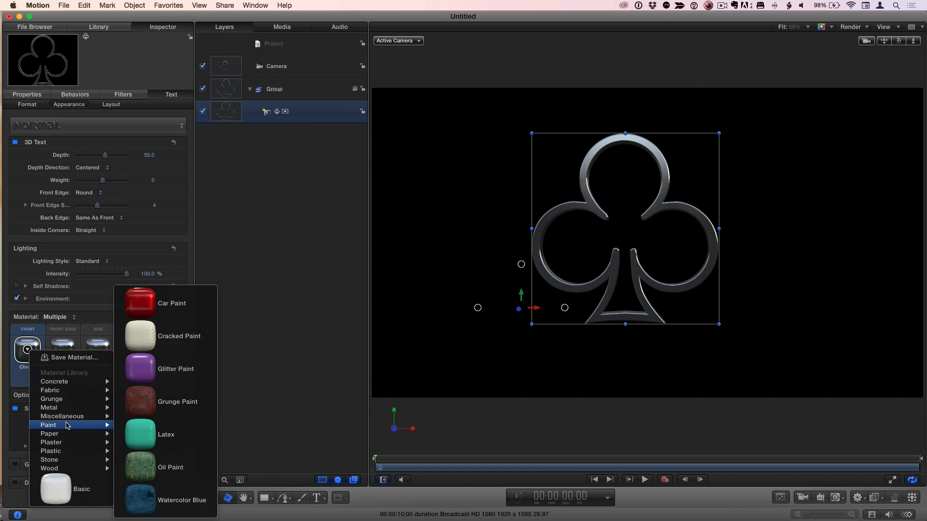
{"action": "left_click", "coordinate": [176, 310]}
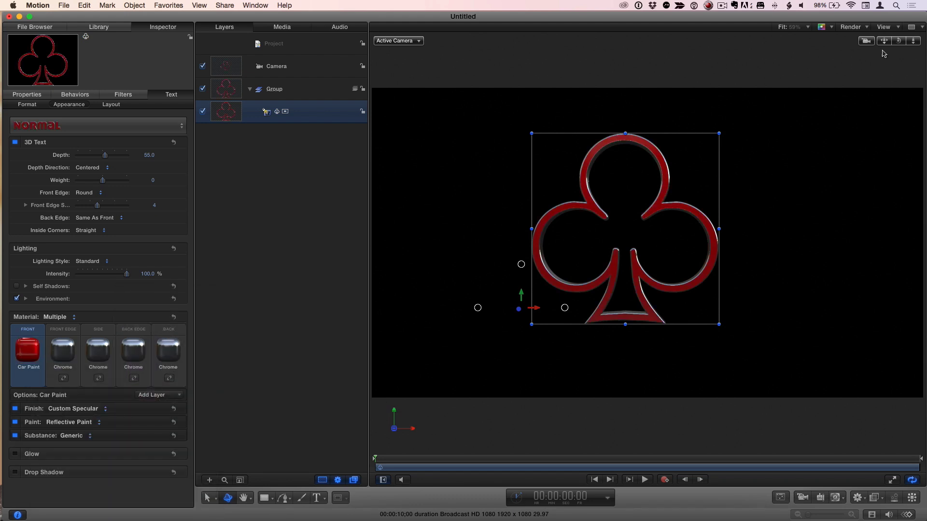
{"action": "left_click", "coordinate": [323, 183]}
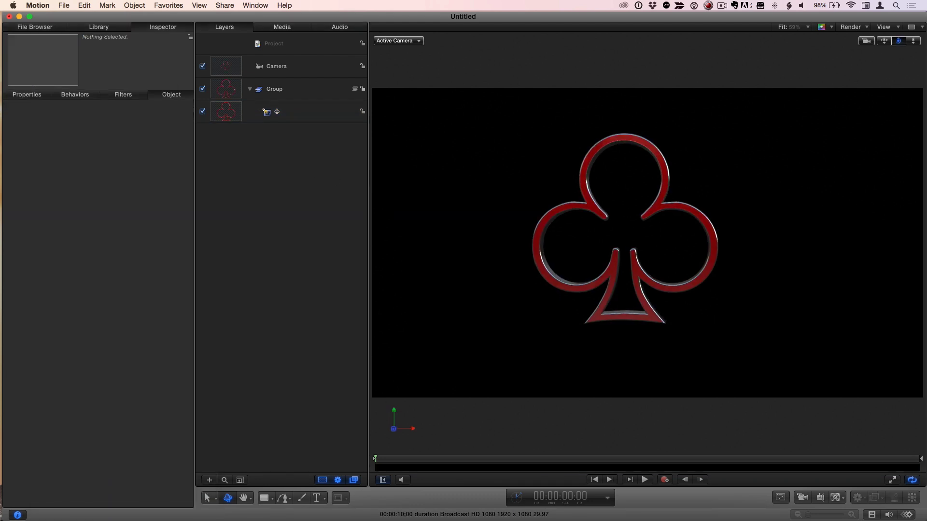
{"action": "mouse_move", "coordinate": [898, 41]}
{"action": "left_mouse_down"}
{"action": "mouse_move", "coordinate": [860, 41]}
{"action": "mouse_move", "coordinate": [910, 42]}
{"action": "left_mouse_up"}
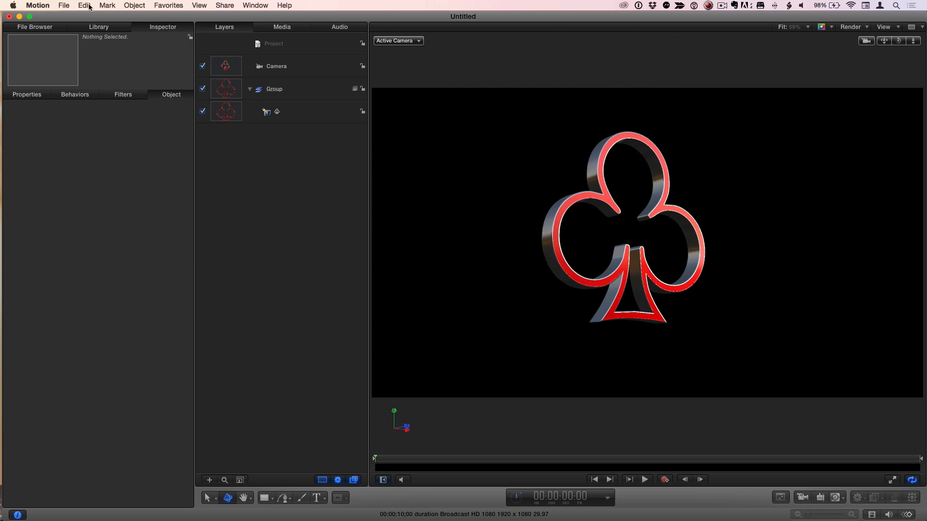
{"action": "left_click", "coordinate": [15, 4]}
{"action": "left_click", "coordinate": [7, 4]}
{"action": "left_click", "coordinate": [11, 4]}
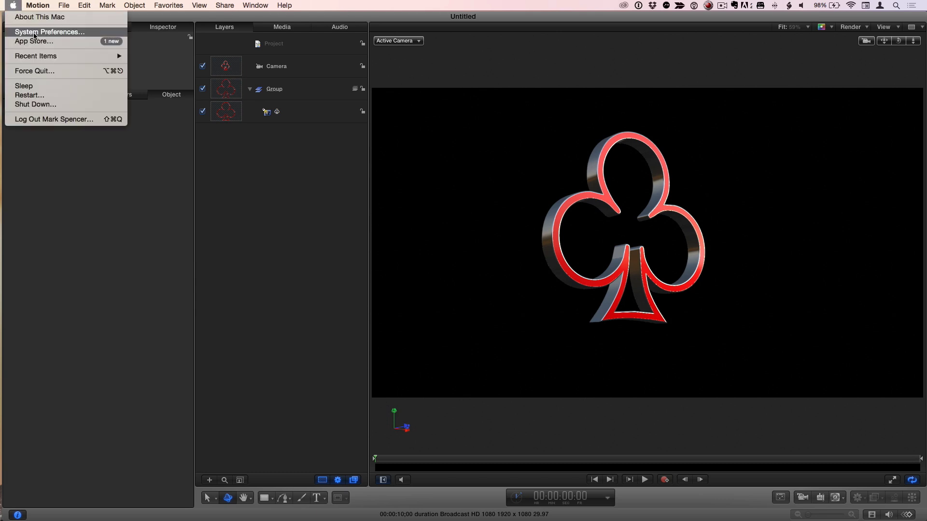
{"action": "left_click", "coordinate": [36, 29]}
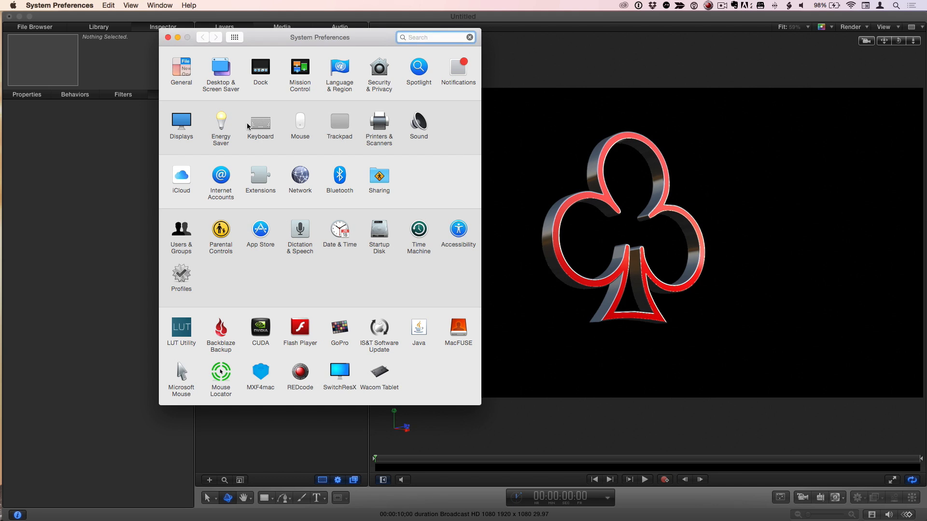
{"action": "left_click", "coordinate": [256, 126]}
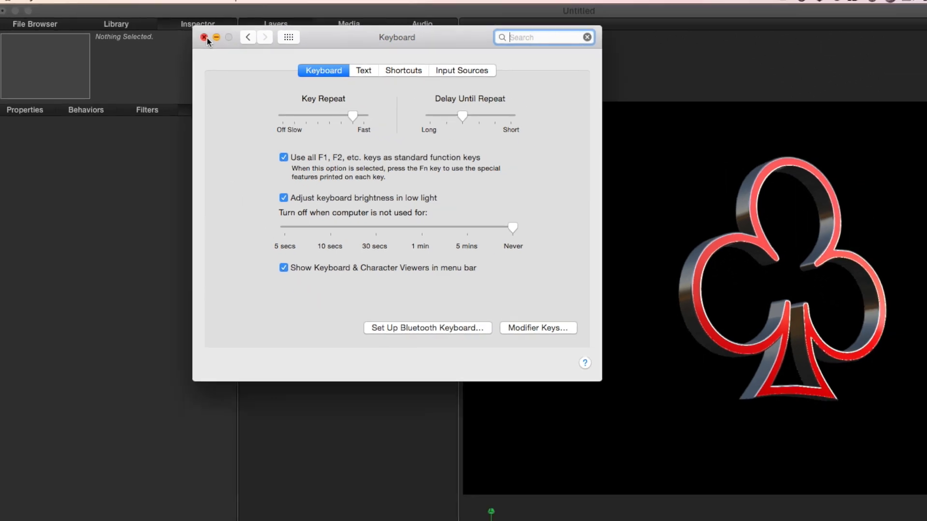
{"action": "key", "text": "super+q"}
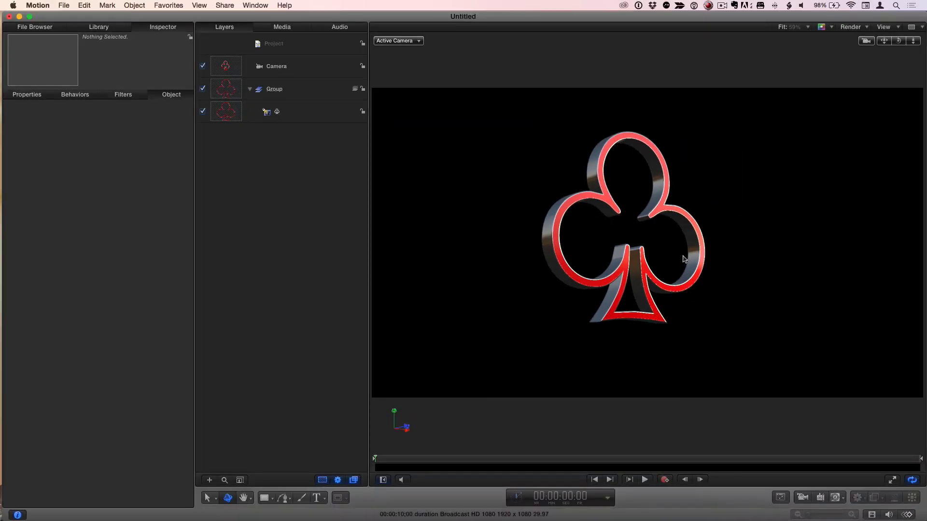
{"action": "left_click", "coordinate": [293, 119]}
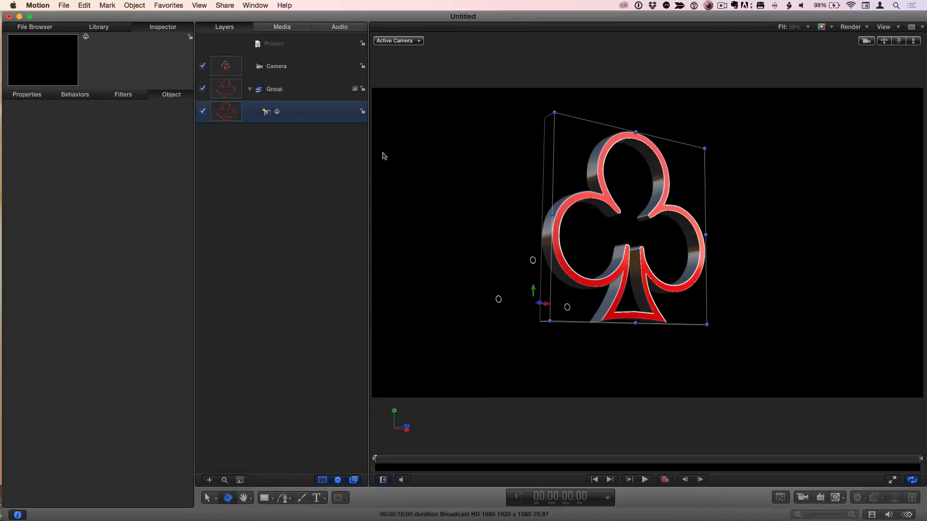
- Edit the club text and open an enlarged Character Viewer
{"action": "double_click", "coordinate": [609, 208]}
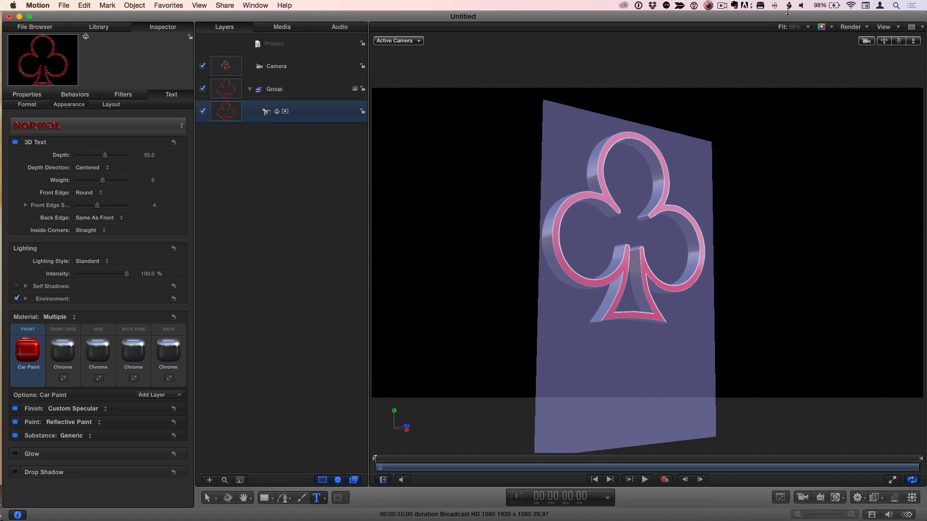
{"action": "left_click", "coordinate": [866, 6]}
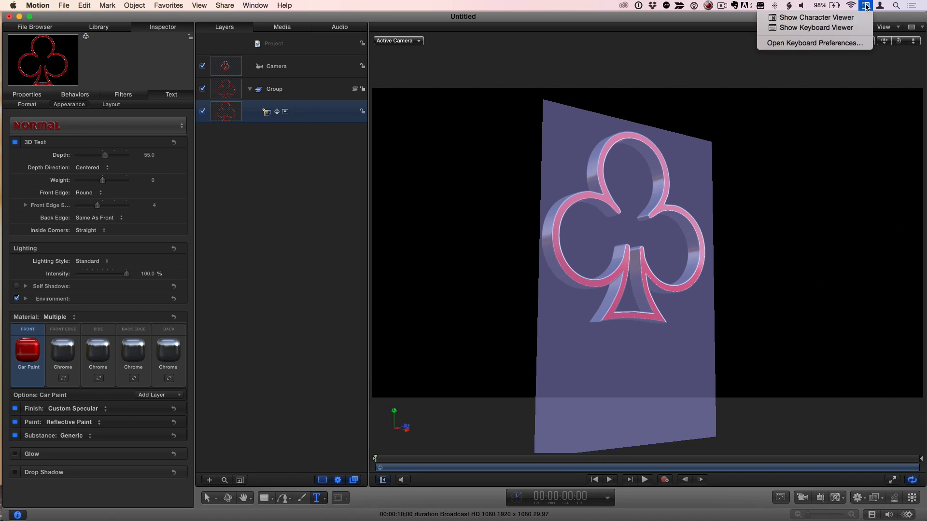
{"action": "left_click", "coordinate": [854, 18]}
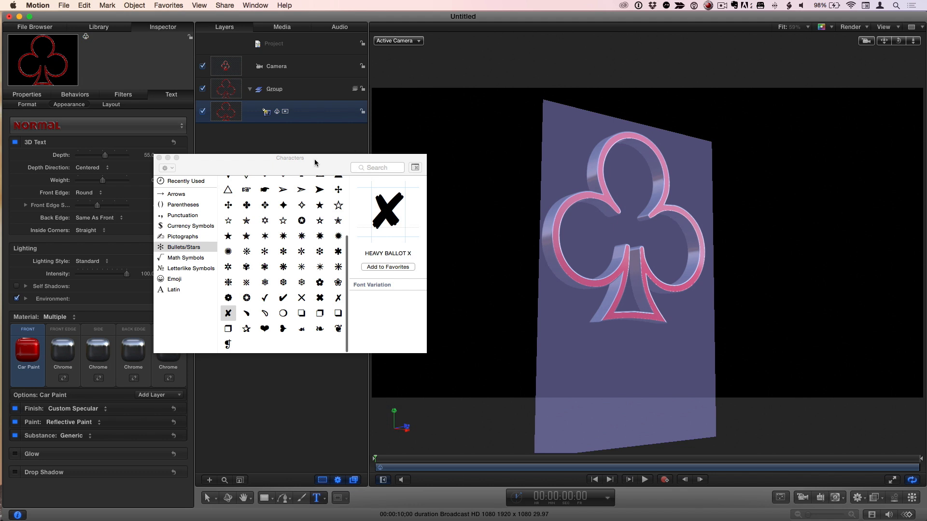
{"action": "left_click_drag", "start_coordinate": [398, 302], "coordinate": [503, 357]}
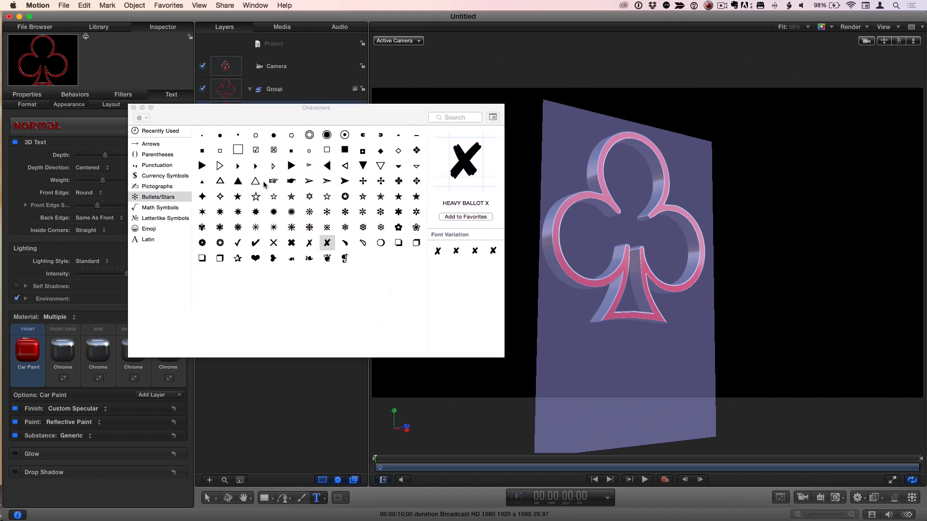
- Replace the club with the eight-pointed pinwheel star from Bullets/Stars, deleting stray extra glyphs
{"action": "left_click", "coordinate": [175, 209]}
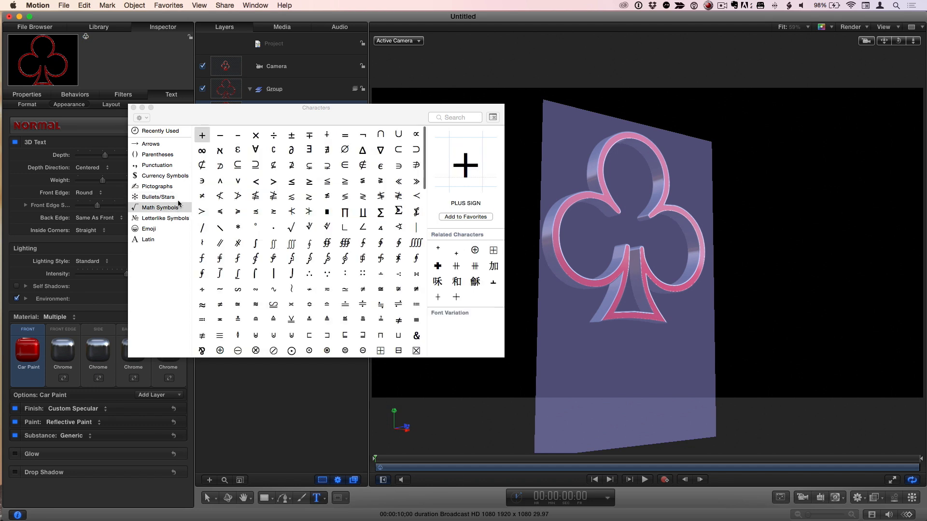
{"action": "left_click", "coordinate": [171, 197]}
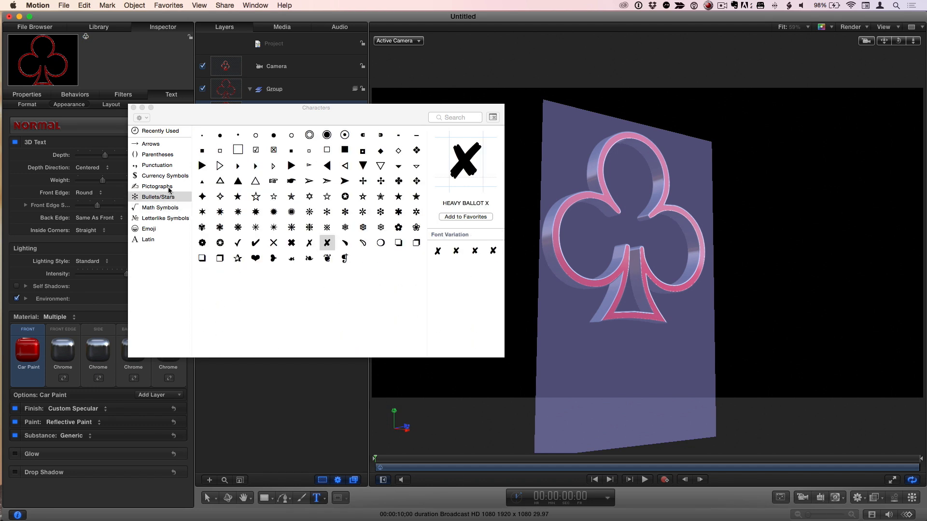
{"action": "left_click", "coordinate": [238, 213]}
{"action": "double_click", "coordinate": [238, 213]}
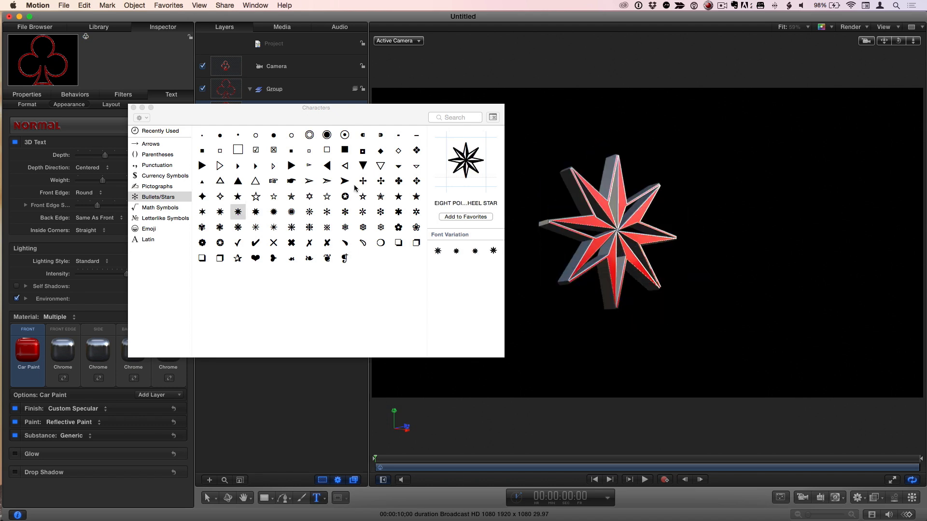
{"action": "left_click", "coordinate": [327, 182]}
{"action": "double_click", "coordinate": [327, 182]}
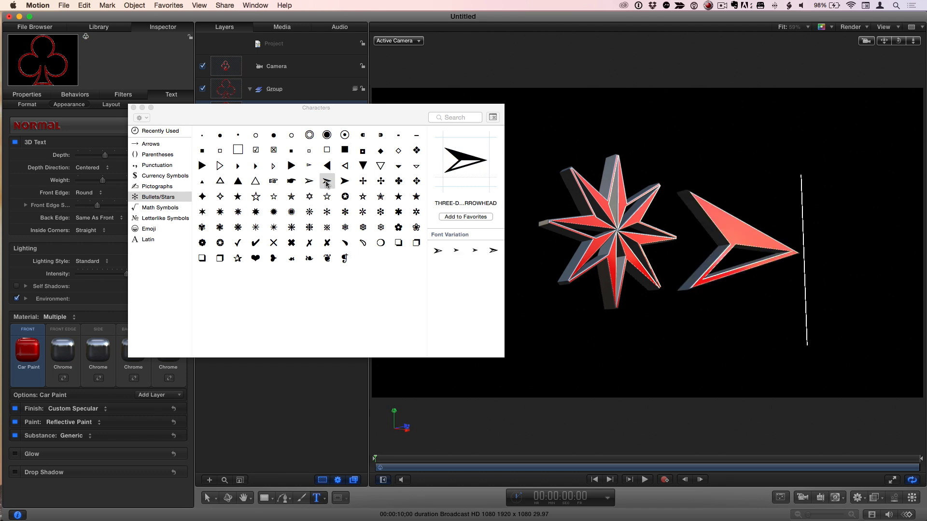
{"action": "double_click", "coordinate": [255, 244]}
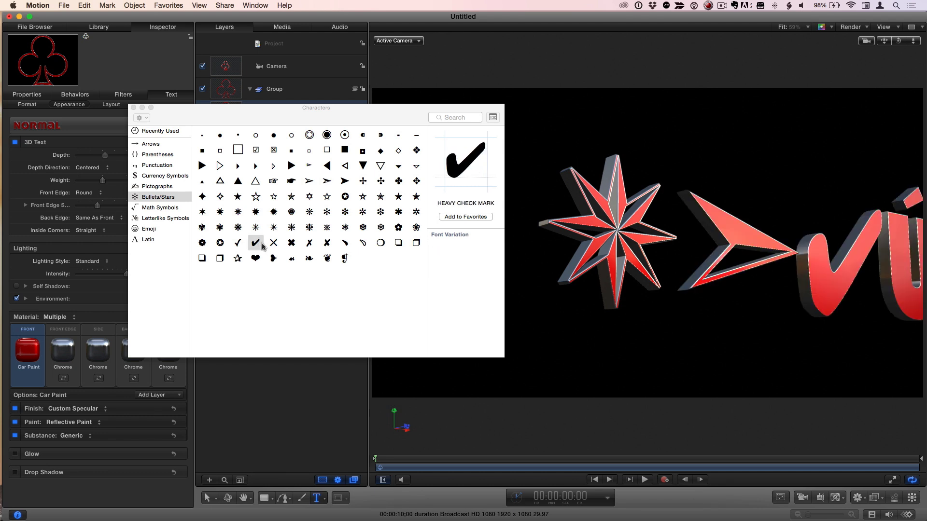
{"action": "key", "text": "BackSpace"}
{"action": "key", "text": "BackSpace"}
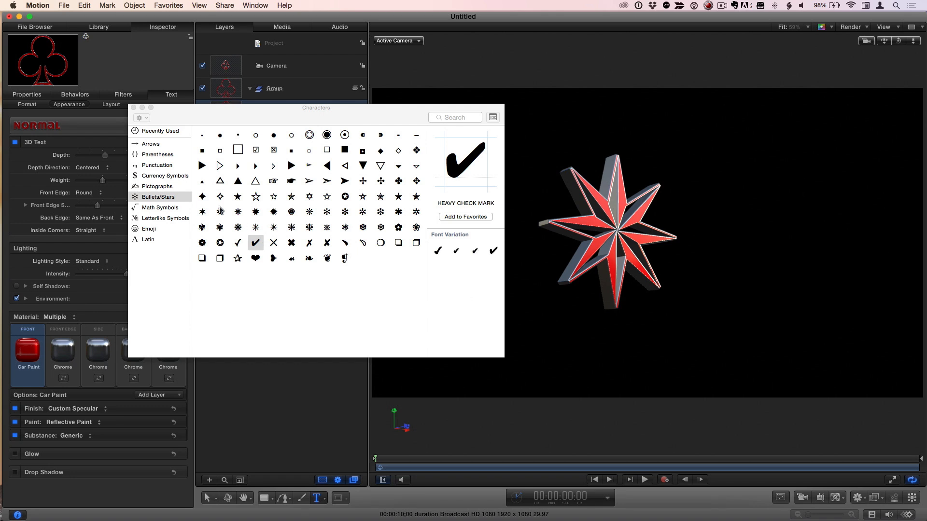
{"action": "key", "text": "Escape"}
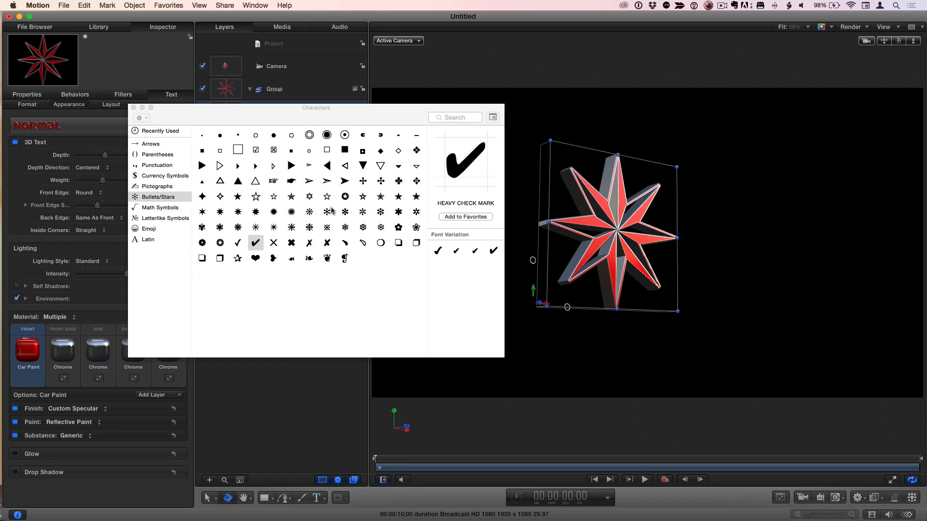
- Replace the star with the White Scissors pictograph and close the Characters window
{"action": "double_click", "coordinate": [616, 242]}
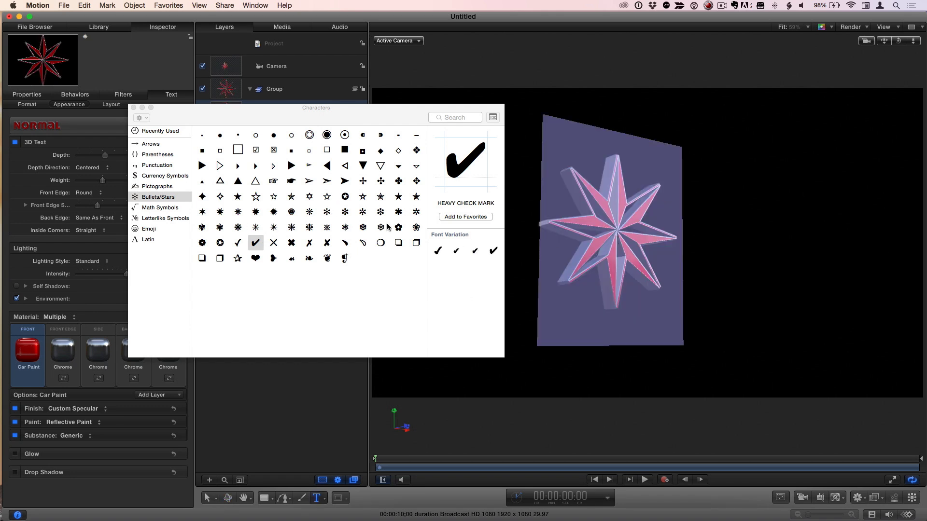
{"action": "left_click", "coordinate": [167, 208]}
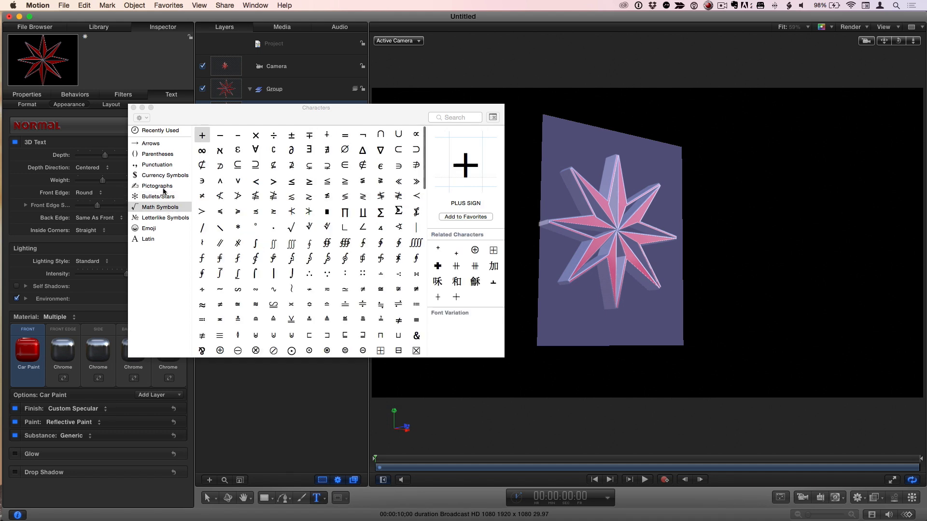
{"action": "left_click", "coordinate": [164, 190]}
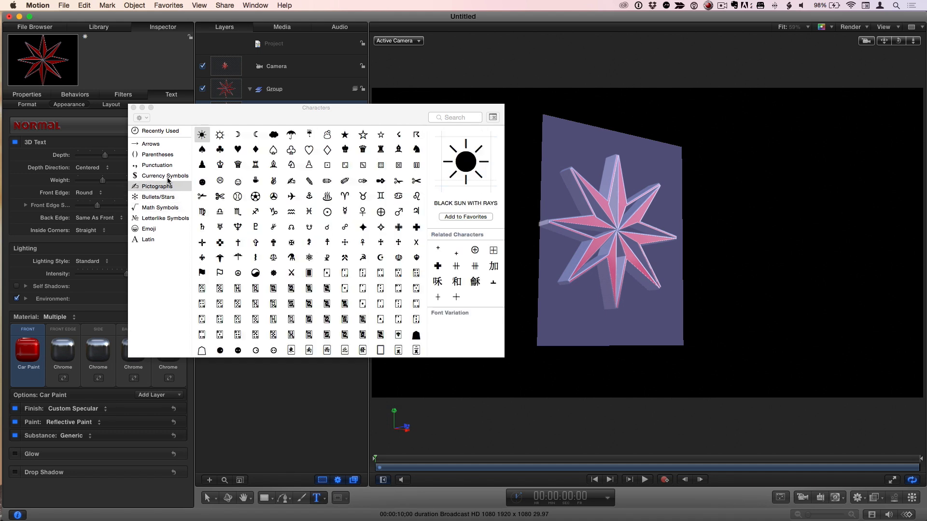
{"action": "left_click", "coordinate": [164, 178]}
{"action": "left_click", "coordinate": [165, 185]}
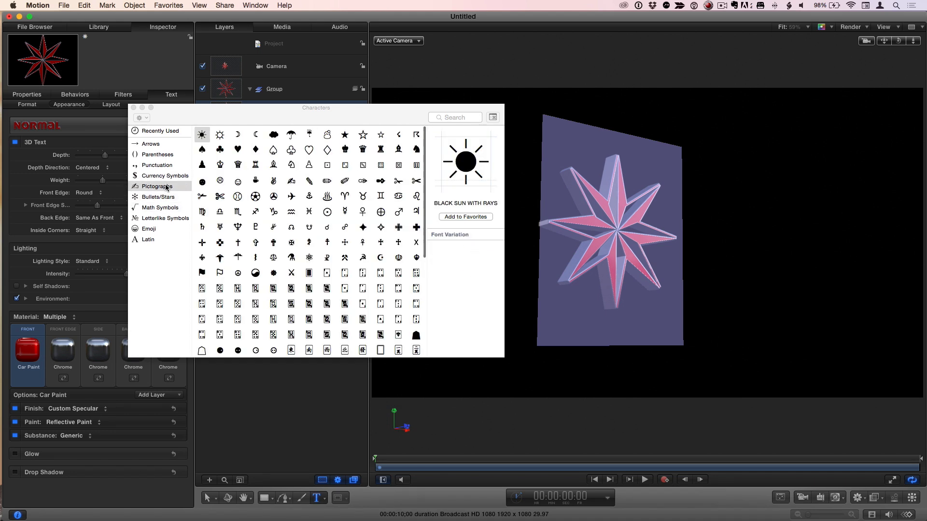
{"action": "double_click", "coordinate": [219, 196]}
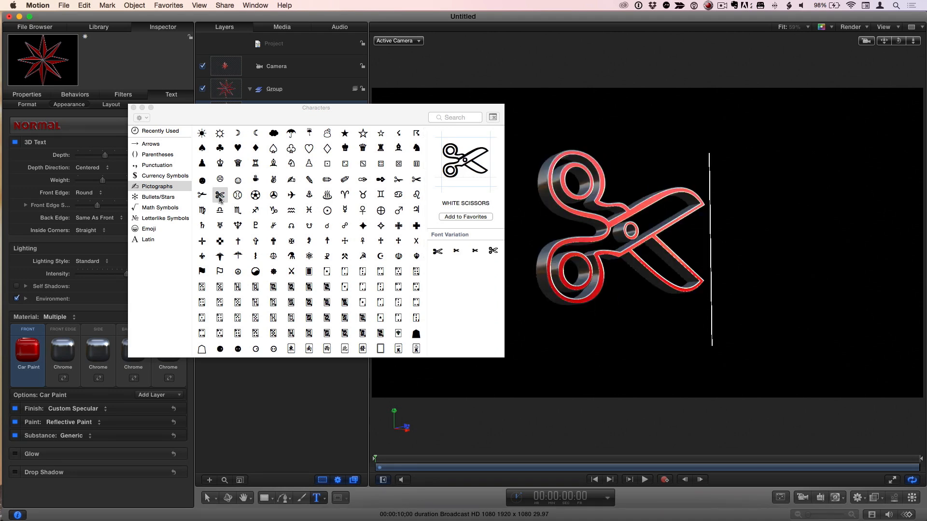
{"action": "left_click", "coordinate": [133, 109]}
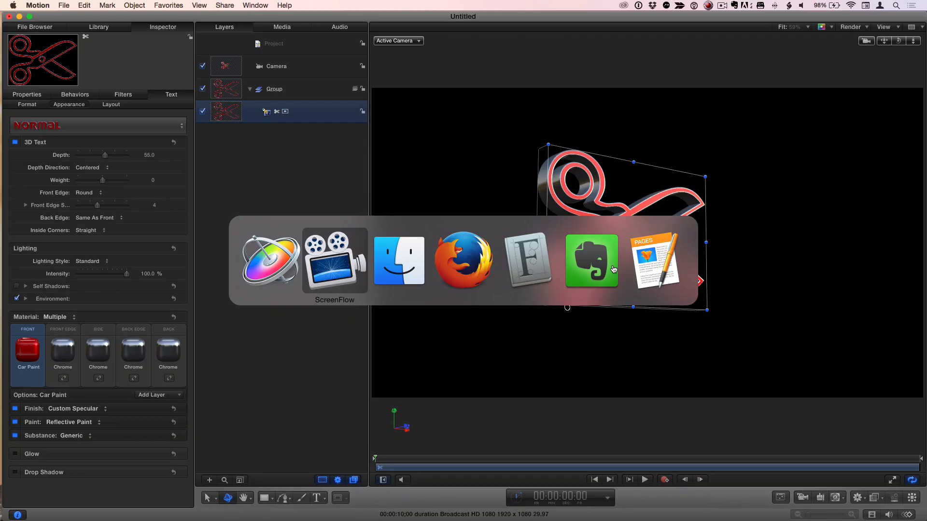
{"action": "key", "text": "super+Tab"}
{"action": "key", "text": "super+Tab"}
{"action": "key", "text": "super+Tab"}
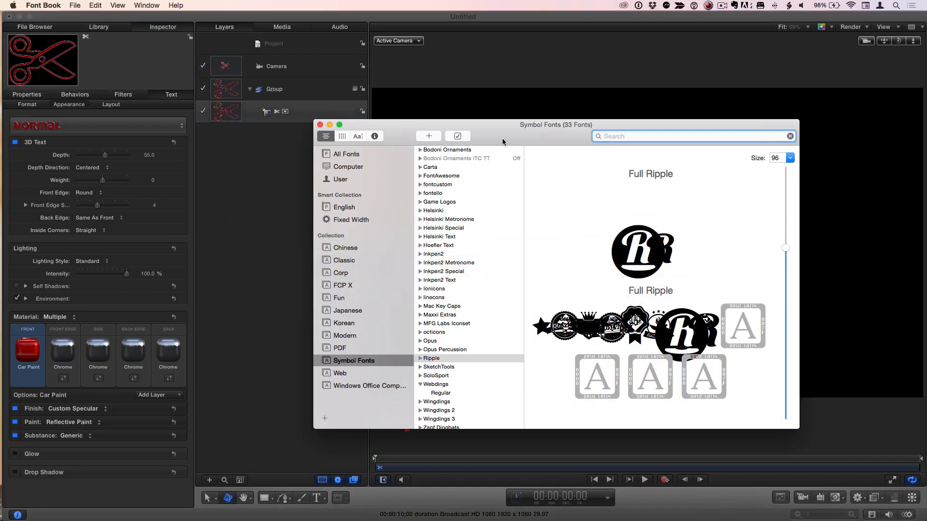
- In All Fonts, preview the Aller, Webdings and Weibei SC fonts
{"action": "left_click_drag", "start_coordinate": [502, 141], "coordinate": [413, 108]}
{"action": "left_click", "coordinate": [269, 122]}
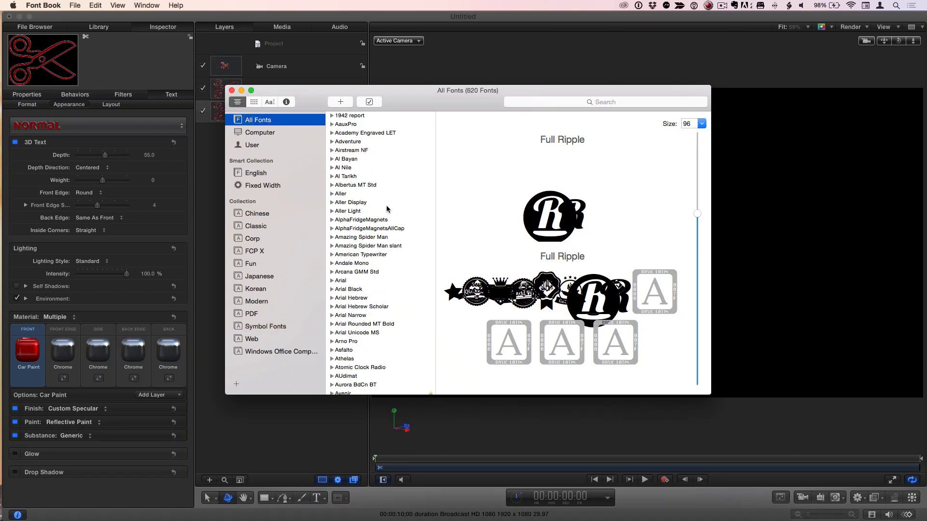
{"action": "left_click", "coordinate": [345, 193]}
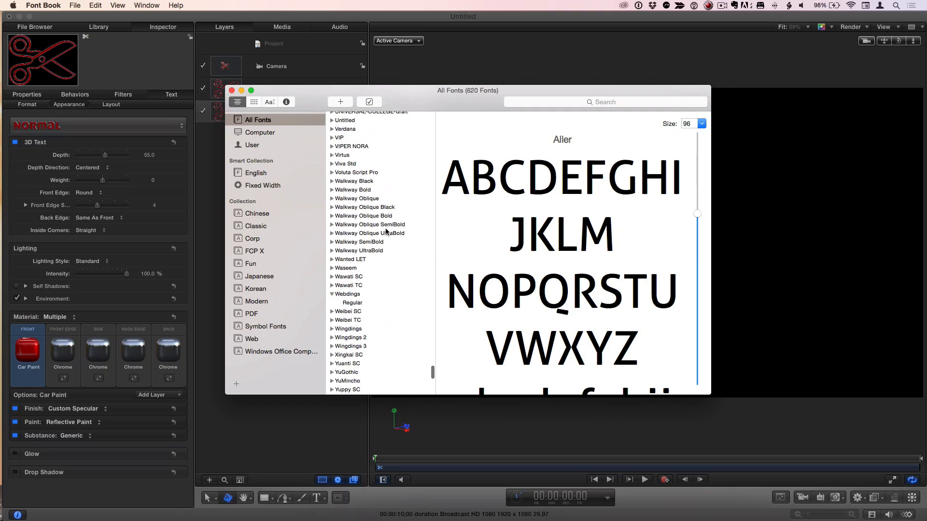
{"action": "scroll", "coordinate": [385, 227], "scroll_direction": "down", "scroll_amount": 10}
{"action": "scroll", "coordinate": [385, 228], "scroll_direction": "up", "scroll_amount": 5}
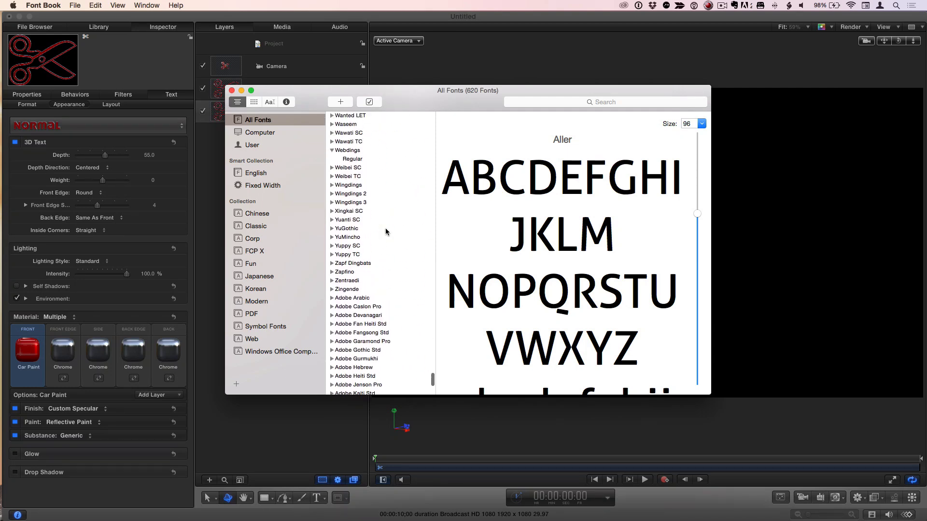
{"action": "left_click", "coordinate": [359, 195]}
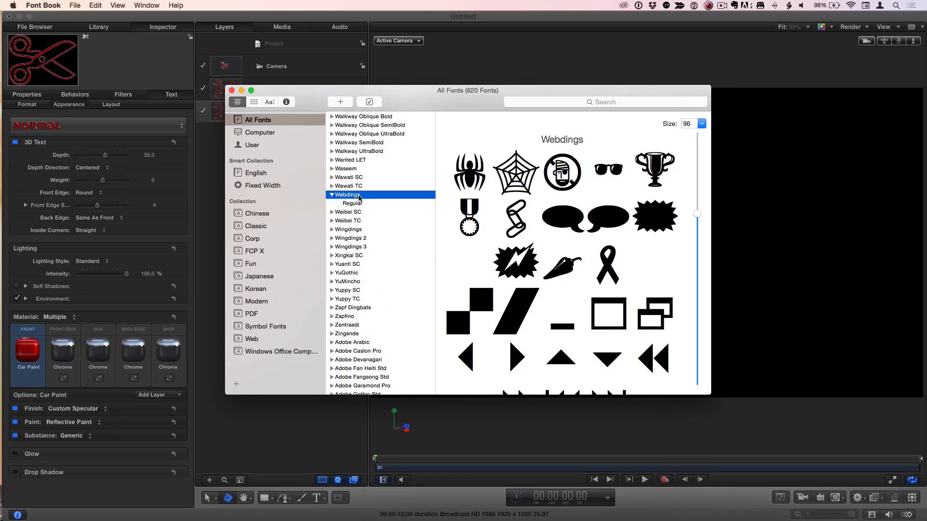
{"action": "scroll", "coordinate": [552, 199], "scroll_direction": "down", "scroll_amount": 10}
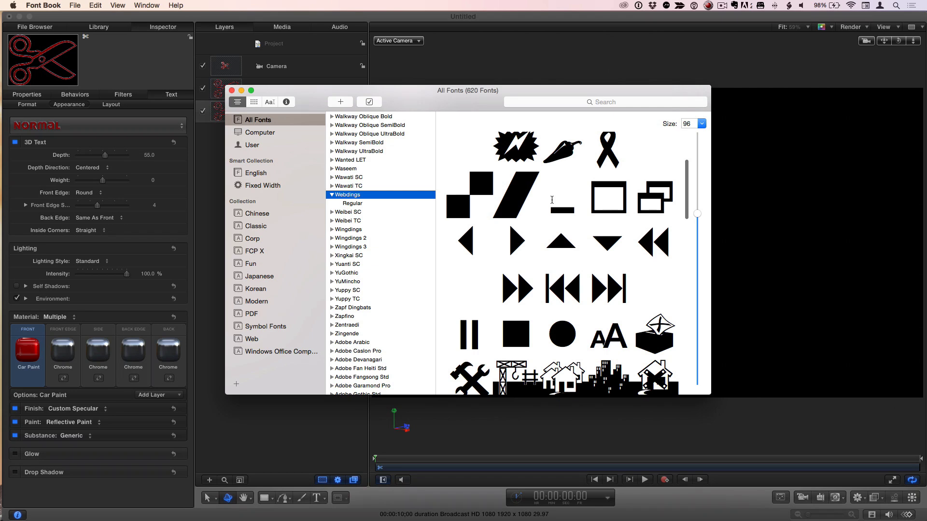
{"action": "scroll", "coordinate": [552, 199], "scroll_direction": "down", "scroll_amount": 5}
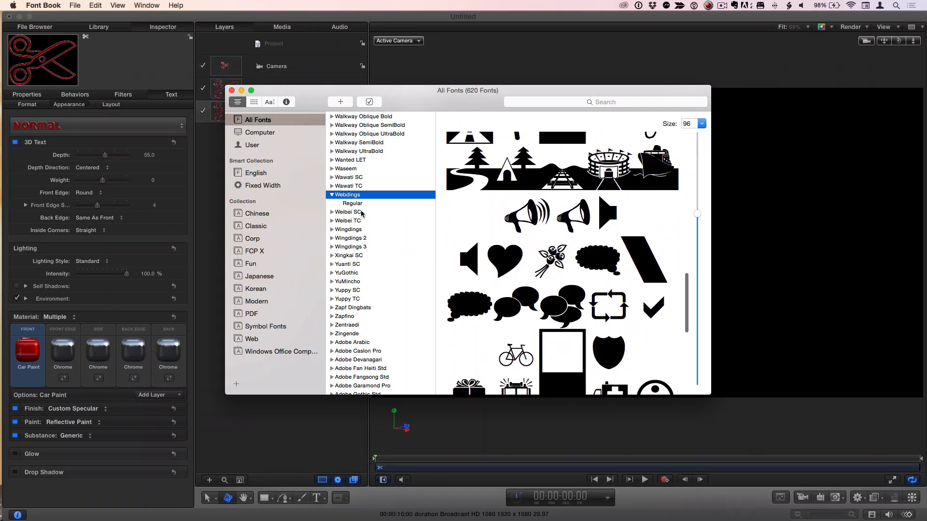
{"action": "left_click", "coordinate": [362, 213]}
{"action": "left_click", "coordinate": [360, 197]}
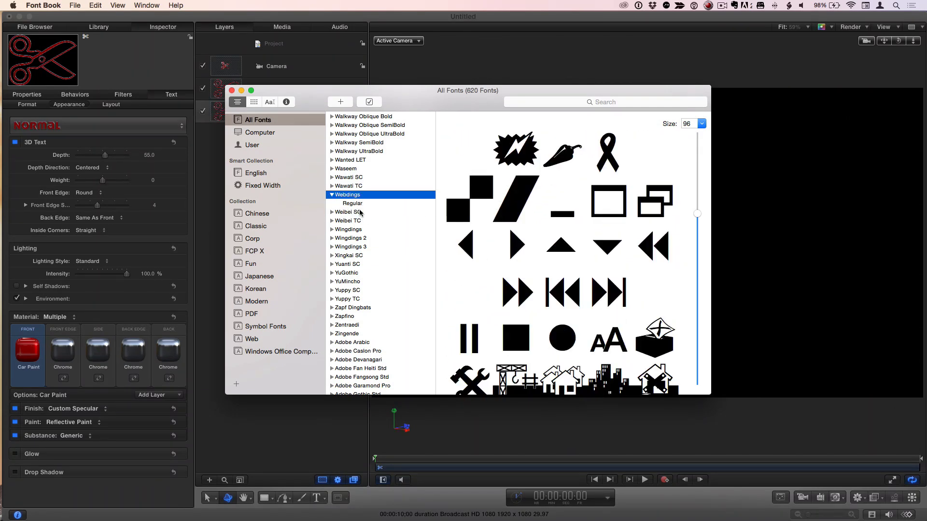
- Preview the Wingdings 2, Wingdings 3, Wingdings and Zapf Dingbats glyphs
{"action": "left_click", "coordinate": [360, 239]}
{"action": "left_click", "coordinate": [360, 247]}
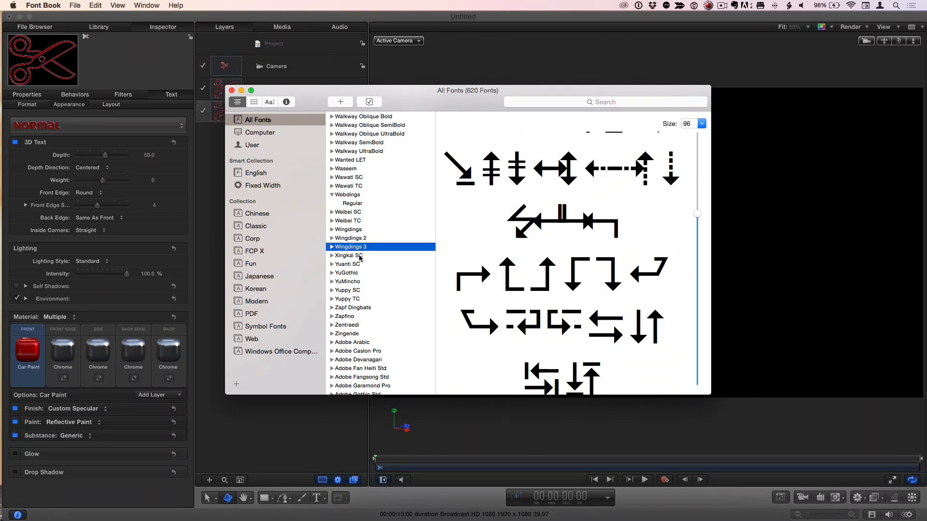
{"action": "left_click", "coordinate": [360, 238]}
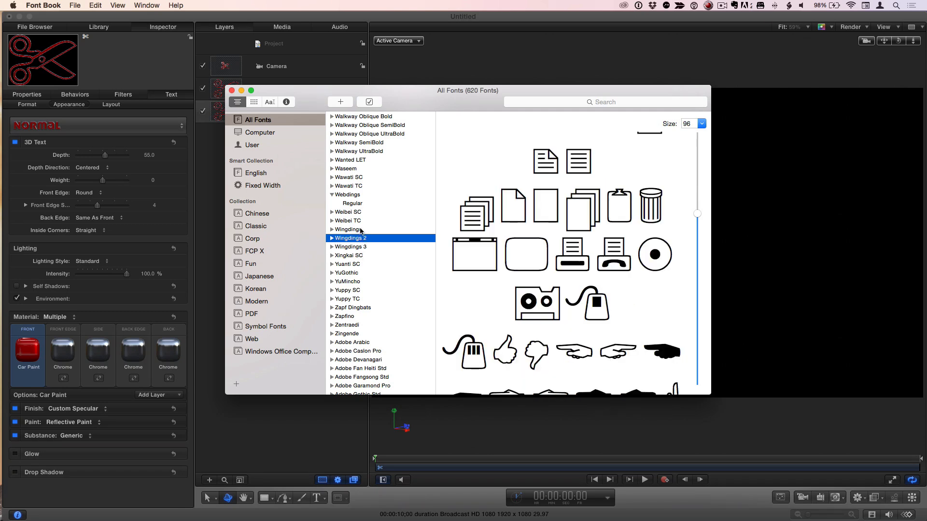
{"action": "left_click", "coordinate": [360, 230]}
{"action": "scroll", "coordinate": [365, 289], "scroll_direction": "down", "scroll_amount": 8}
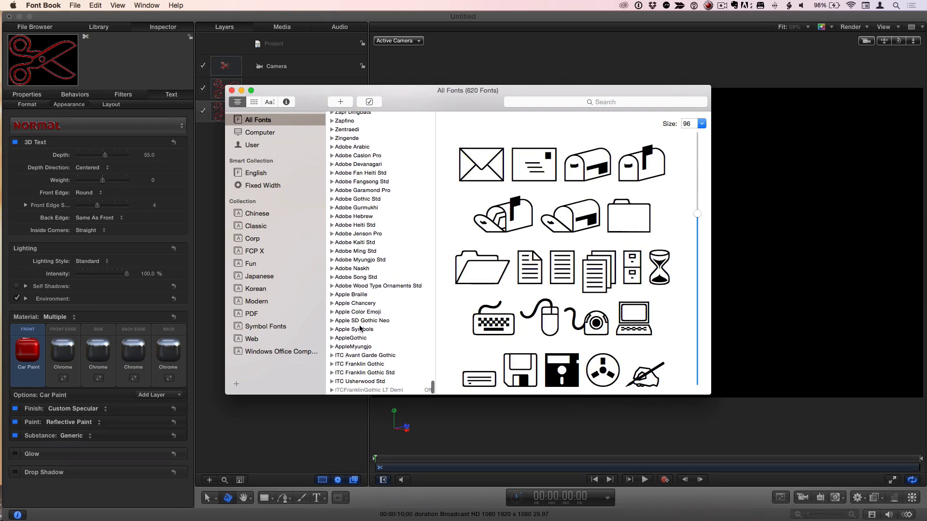
{"action": "scroll", "coordinate": [357, 224], "scroll_direction": "up", "scroll_amount": 3}
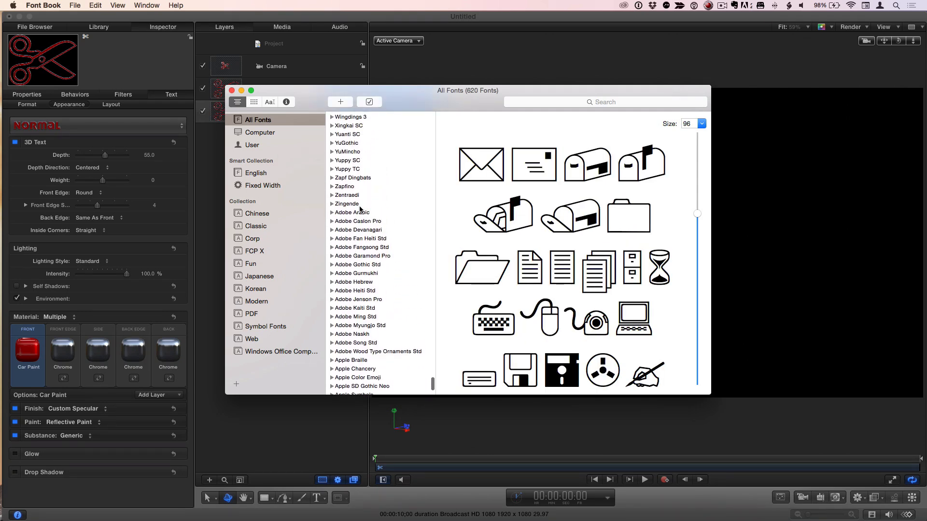
{"action": "left_click", "coordinate": [353, 178]}
{"action": "scroll", "coordinate": [586, 228], "scroll_direction": "down", "scroll_amount": 10}
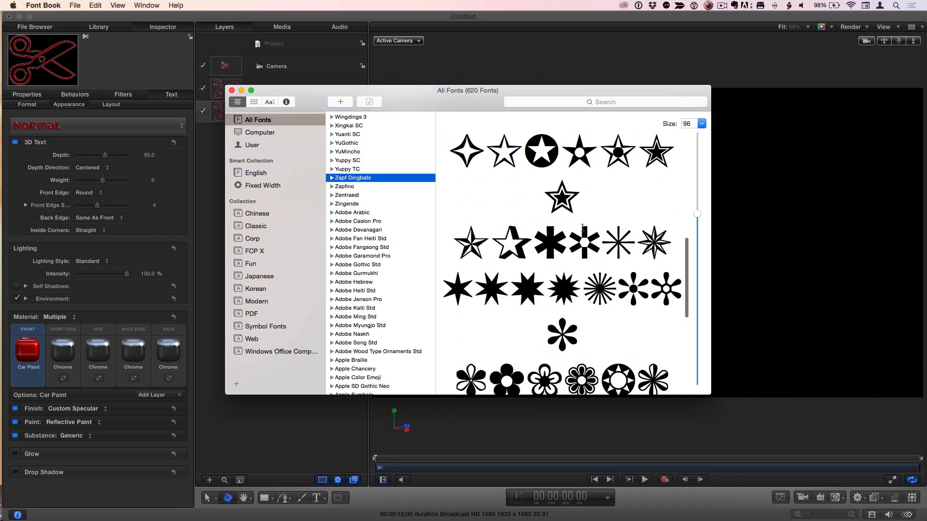
{"action": "scroll", "coordinate": [582, 227], "scroll_direction": "down", "scroll_amount": 3}
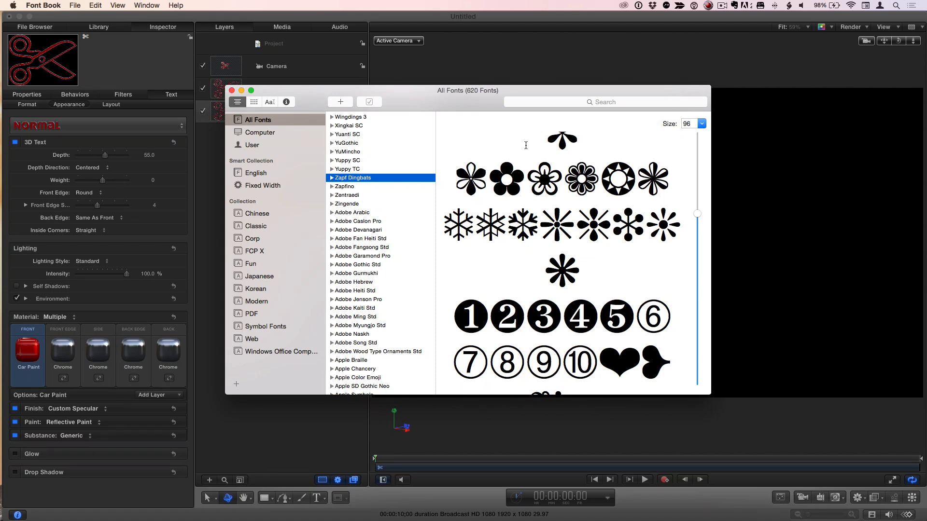
{"action": "left_click_drag", "start_coordinate": [410, 103], "coordinate": [403, 91]}
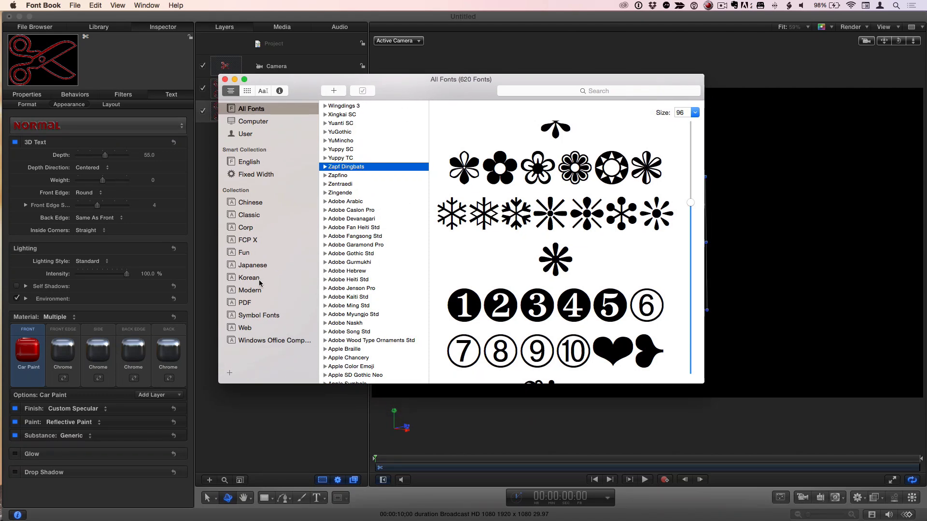
- Browse the Symbol Fonts (Bodoni Ornaments, Carta, fontello, Helsinki) and select the linecons video-camera glyph
{"action": "left_click", "coordinate": [248, 317]}
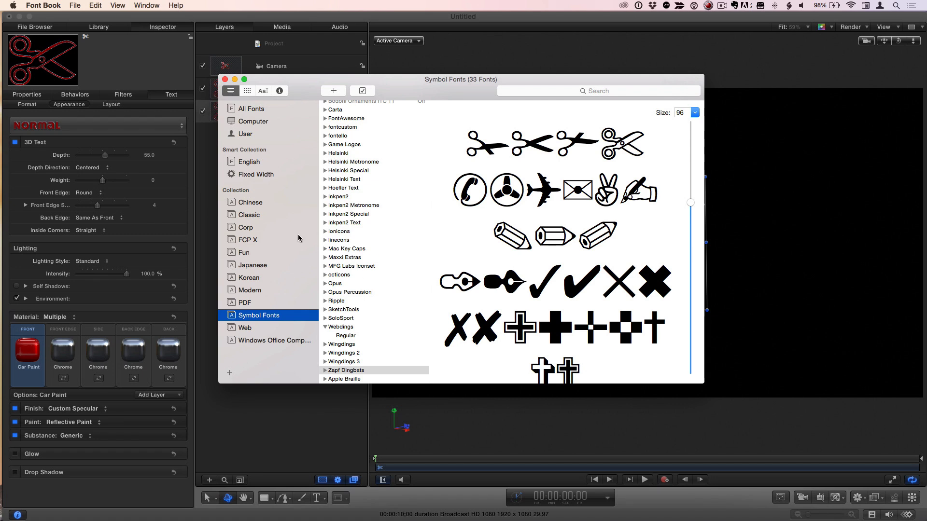
{"action": "scroll", "coordinate": [351, 145], "scroll_direction": "up", "scroll_amount": 2}
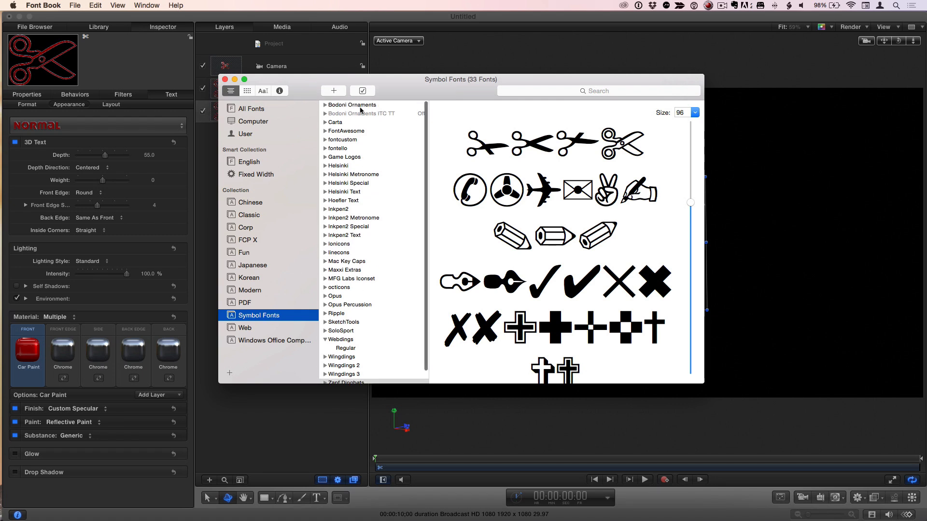
{"action": "left_click", "coordinate": [352, 105]}
{"action": "left_click", "coordinate": [348, 122]}
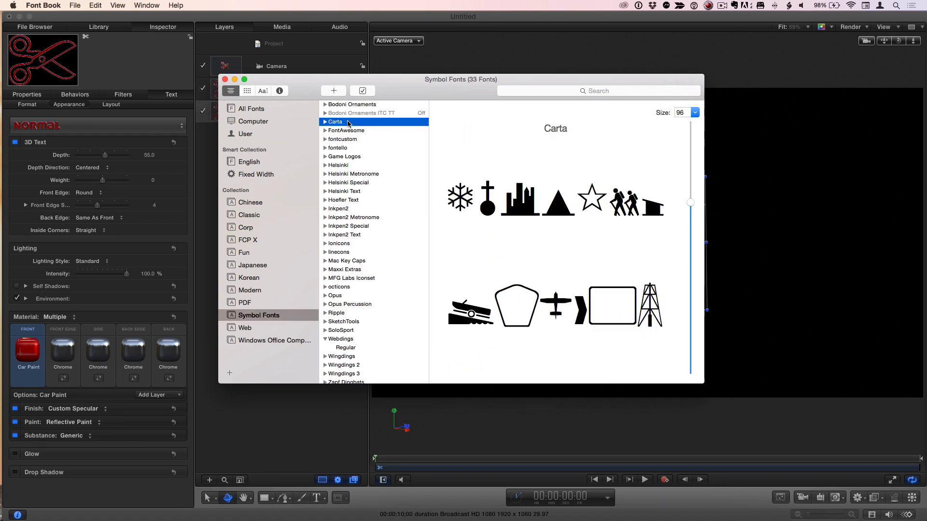
{"action": "key", "text": "Down"}
{"action": "key", "text": "Down"}
{"action": "key", "text": "Down"}
{"action": "key", "text": "Down"}
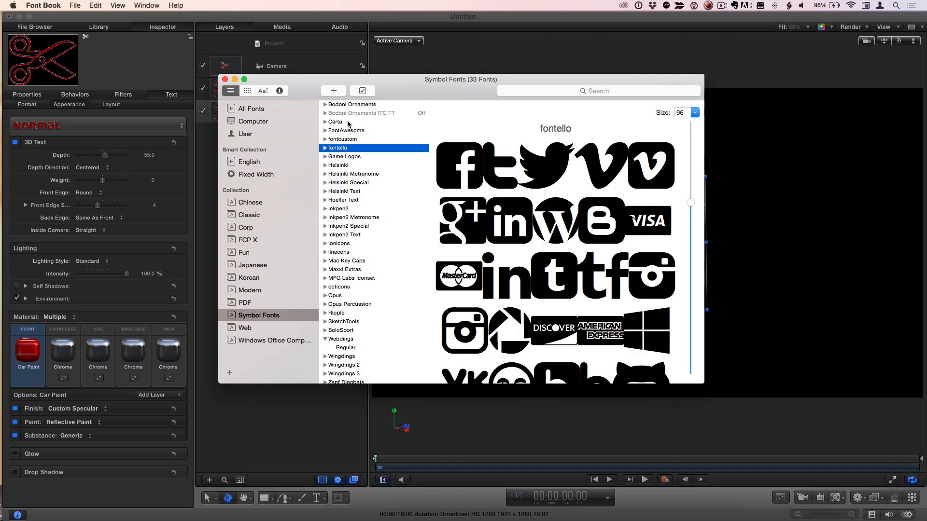
{"action": "key", "text": "Up"}
{"action": "key", "text": "Down"}
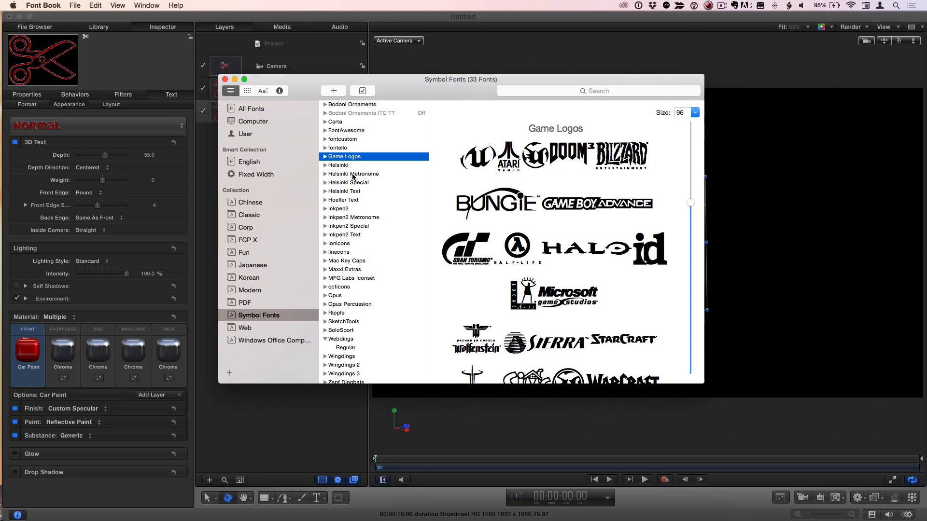
{"action": "key", "text": "Down"}
{"action": "key", "text": "Down"}
{"action": "key", "text": "Down"}
{"action": "key", "text": "Down"}
{"action": "key", "text": "Down"}
{"action": "key", "text": "Down"}
{"action": "key", "text": "Down"}
{"action": "key", "text": "Down"}
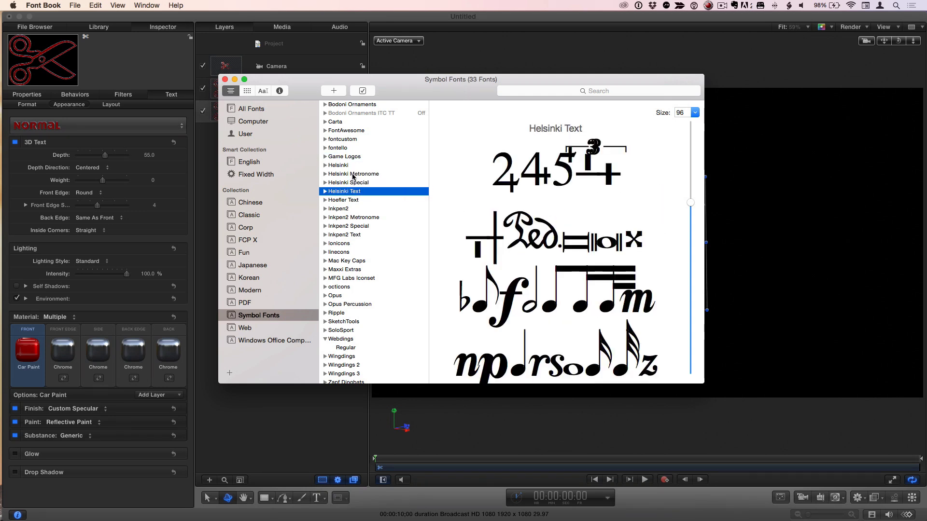
{"action": "key", "text": "Down"}
{"action": "key", "text": "Down"}
{"action": "key", "text": "Down"}
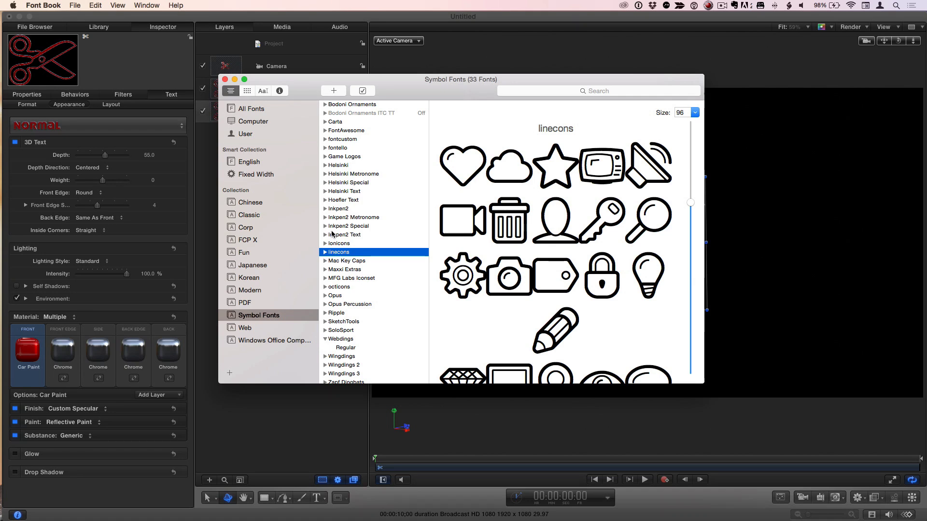
{"action": "double_click", "coordinate": [456, 222]}
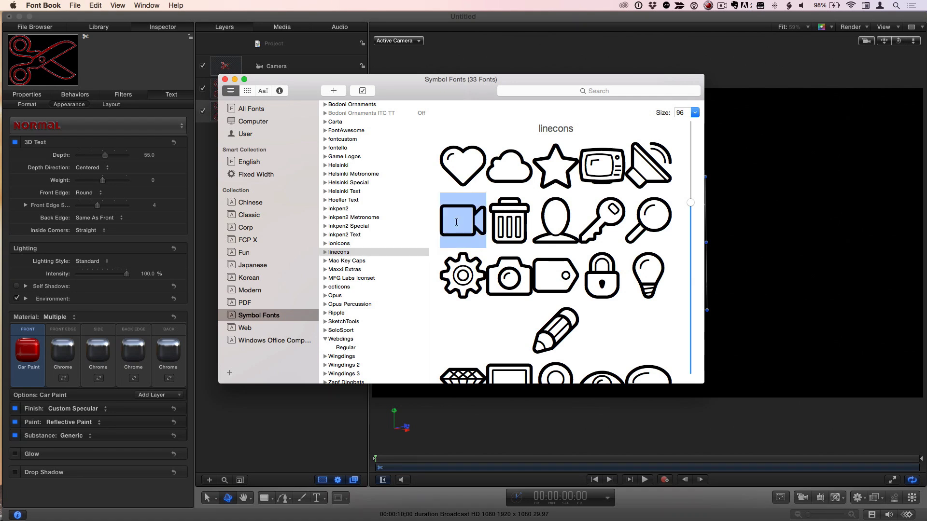
{"action": "key", "text": "super+Tab"}
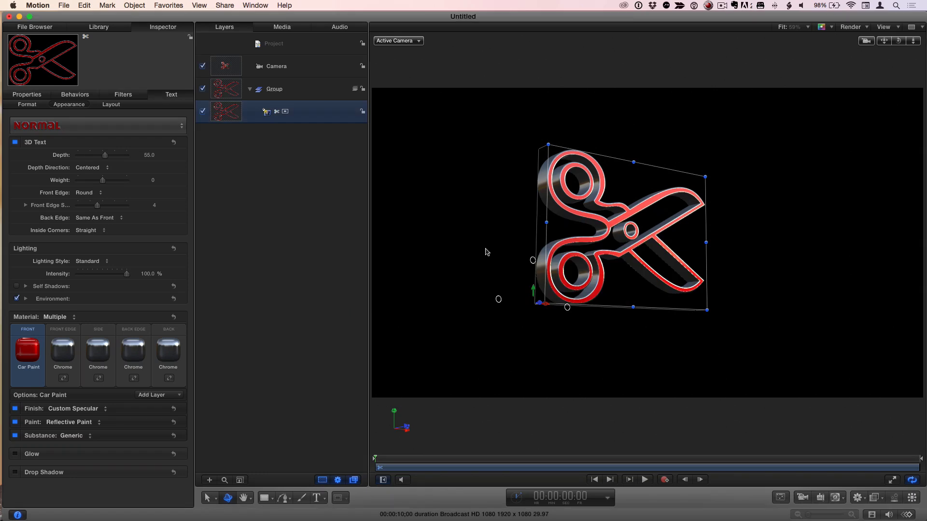
- Paste the linecons video-camera glyph over the scissors and set its size to 726
{"action": "double_click", "coordinate": [614, 232]}
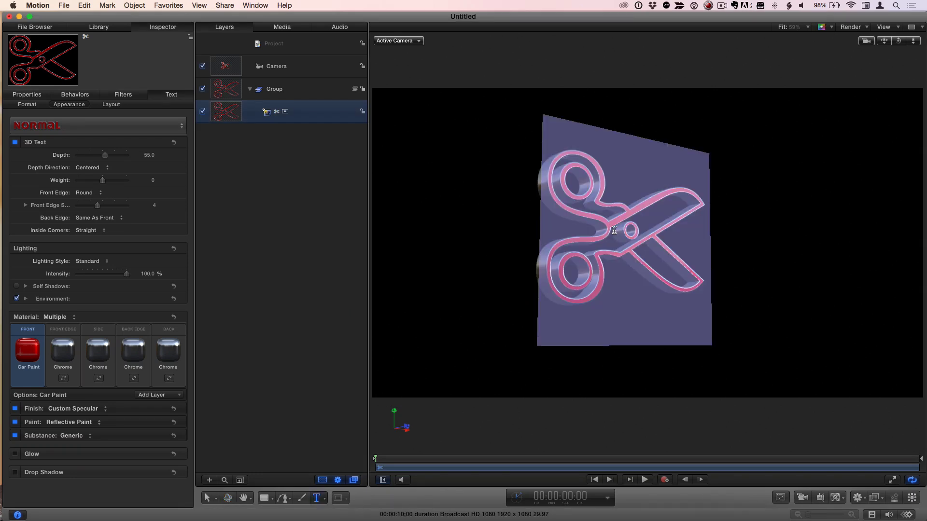
{"action": "key", "text": "super+v"}
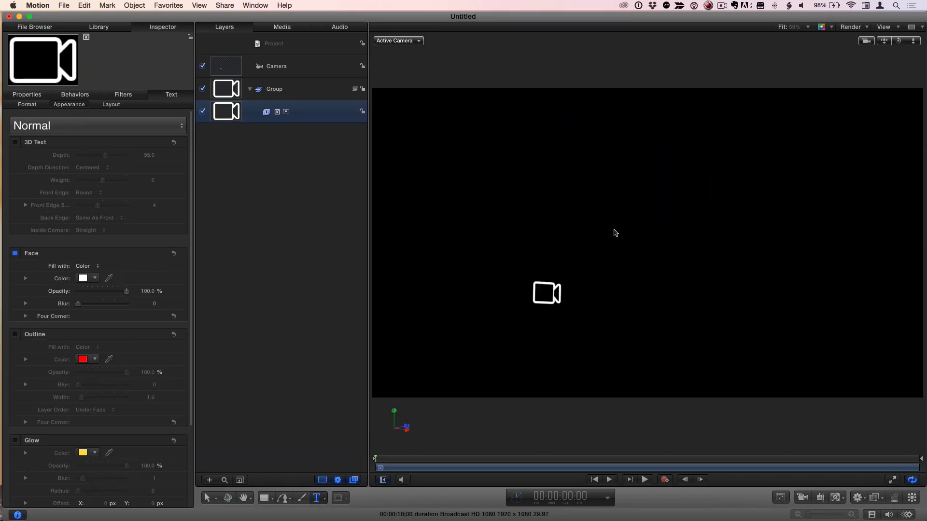
{"action": "key", "text": "Escape"}
{"action": "key", "text": "q"}
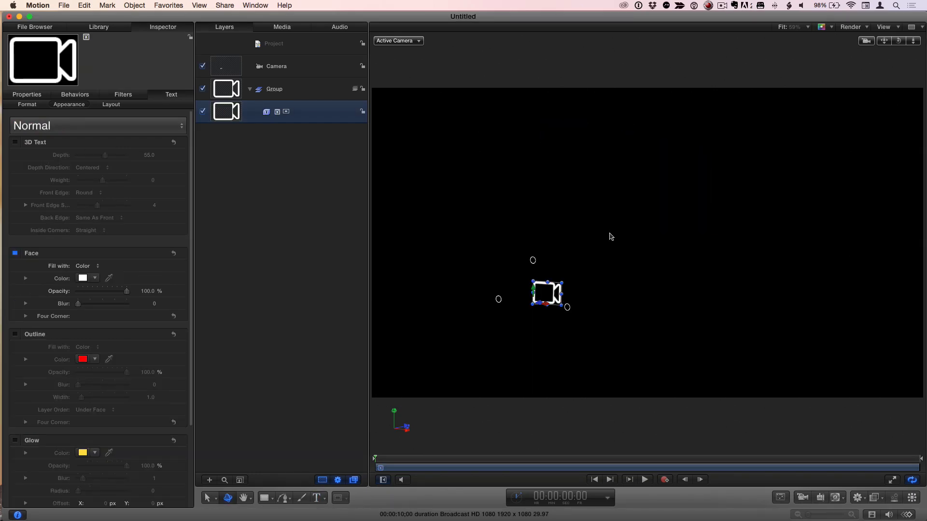
{"action": "left_click", "coordinate": [27, 105]}
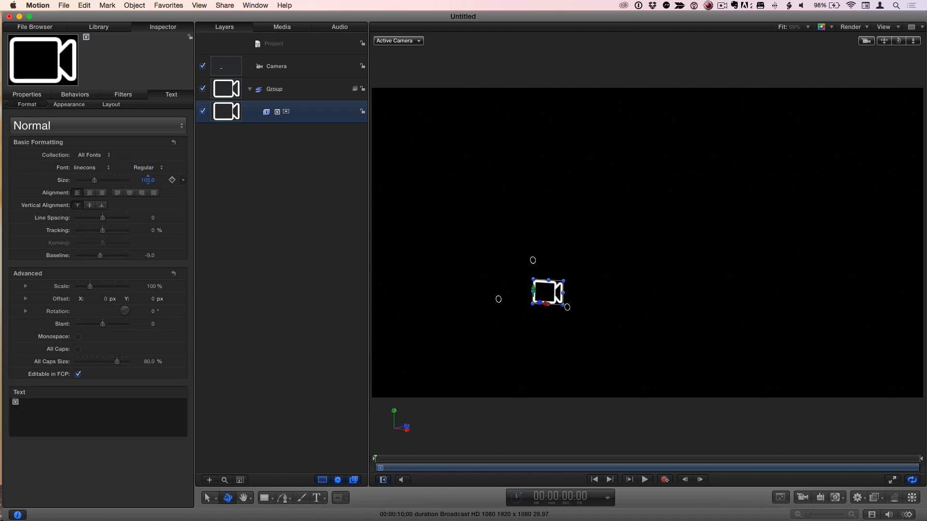
{"action": "left_click_drag", "start_coordinate": [147, 179], "coordinate": [203, 179]}
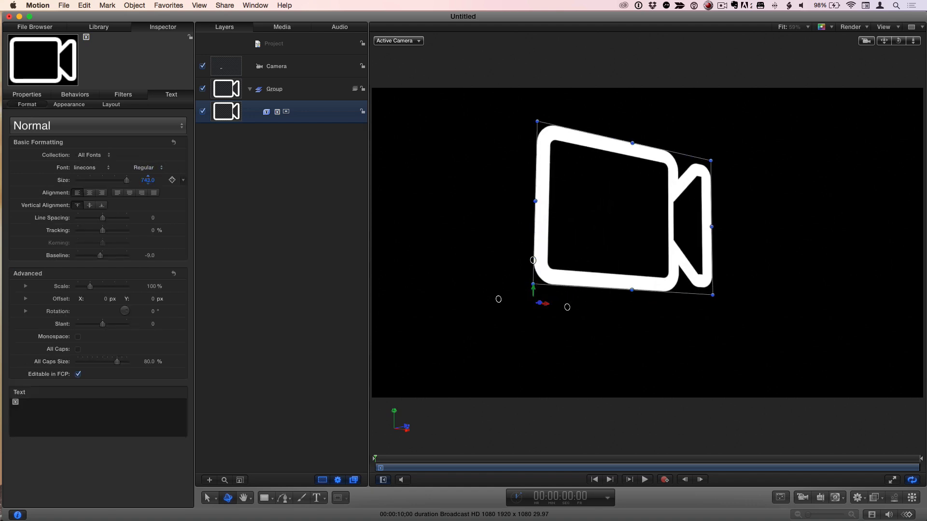
{"action": "left_click", "coordinate": [70, 104]}
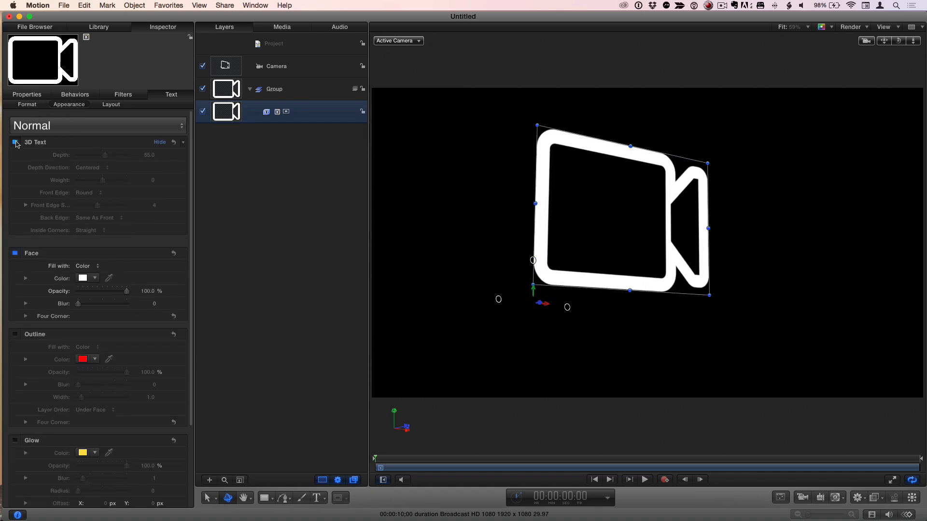
- Turn the camera glyph into 3D text and orbit to view its chrome back
{"action": "left_click", "coordinate": [15, 142]}
{"action": "left_click", "coordinate": [337, 218]}
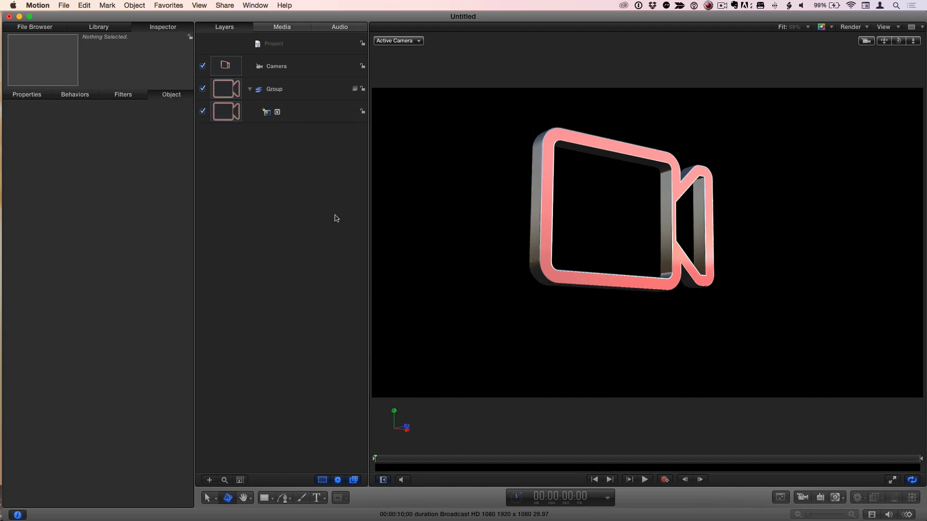
{"action": "left_click_drag", "start_coordinate": [898, 40], "coordinate": [717, 47]}
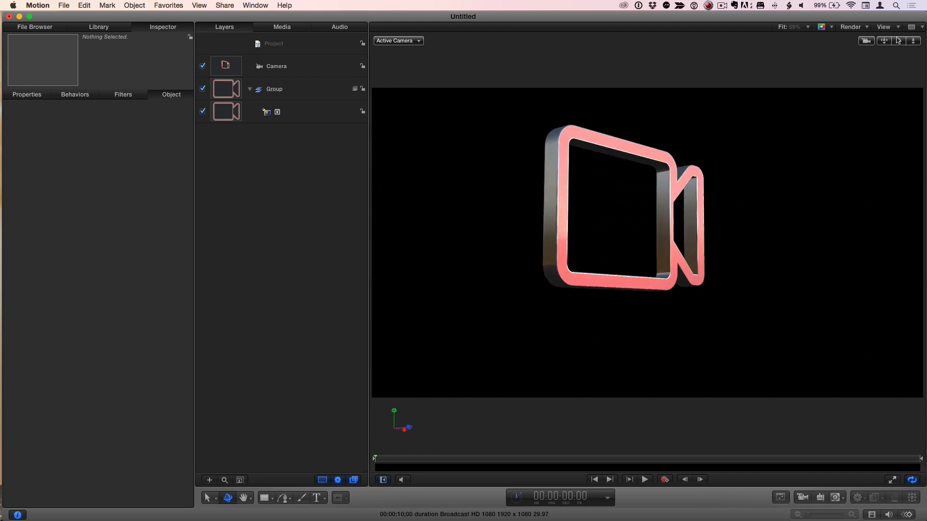
- Select the linecons trash-can glyph in Font Book and return to Motion
{"action": "key", "text": "super+Tab"}
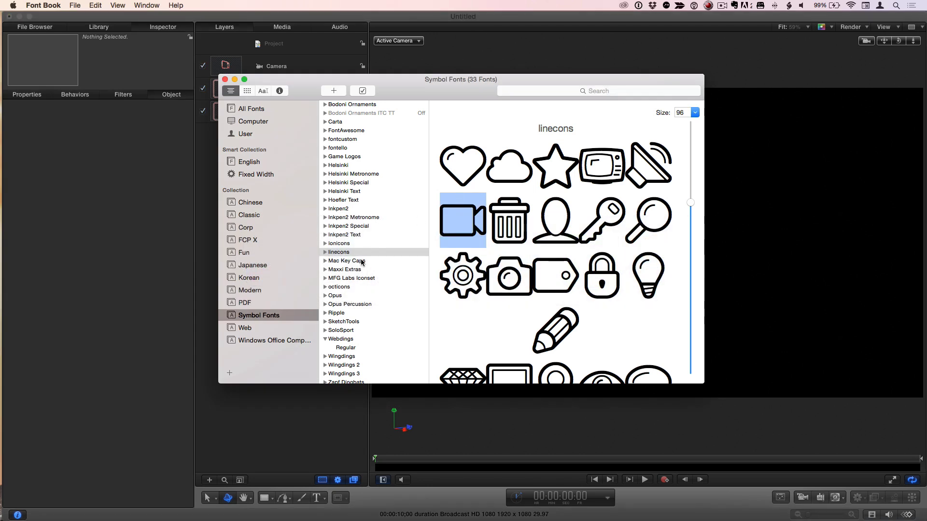
{"action": "scroll", "coordinate": [362, 262], "scroll_direction": "down", "scroll_amount": 2}
{"action": "left_click", "coordinate": [501, 224]}
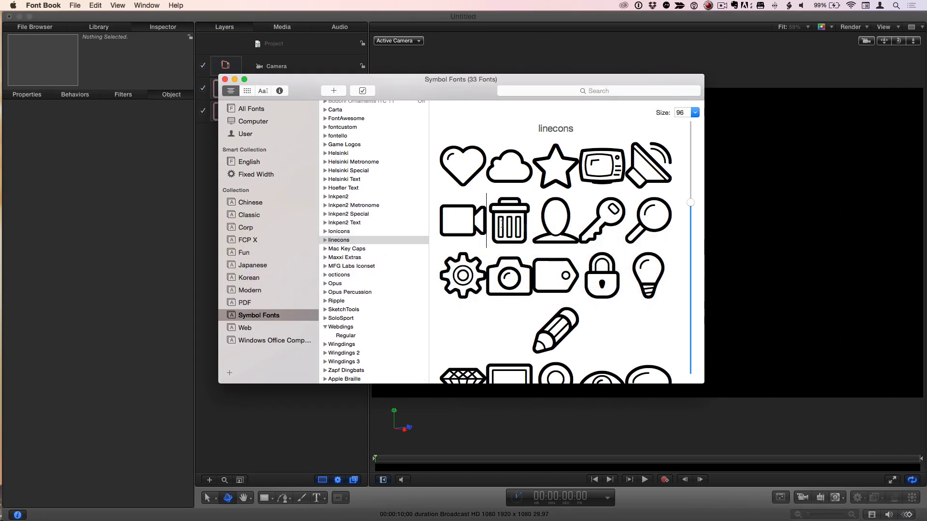
{"action": "double_click", "coordinate": [501, 223]}
{"action": "key", "text": "super+Tab"}
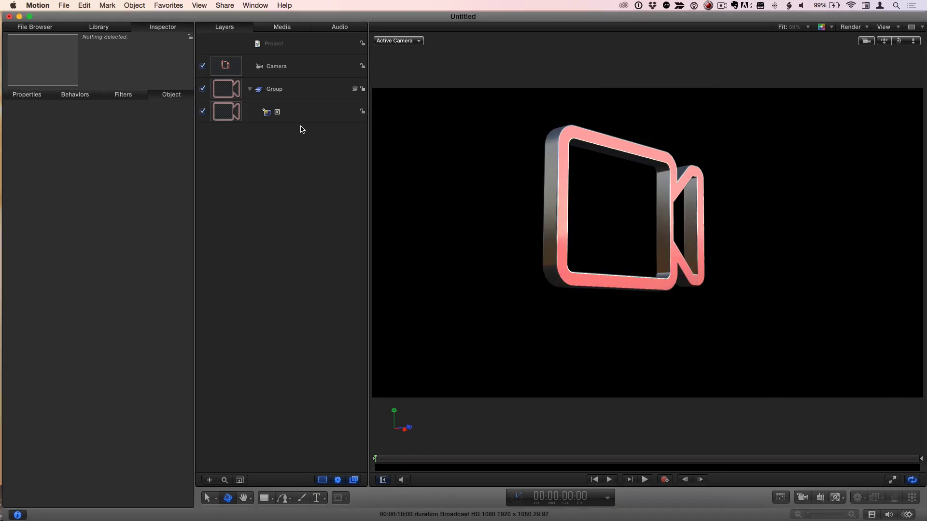
- Paste the trash-can glyph over the camera and set its size to 510
{"action": "left_click", "coordinate": [295, 115]}
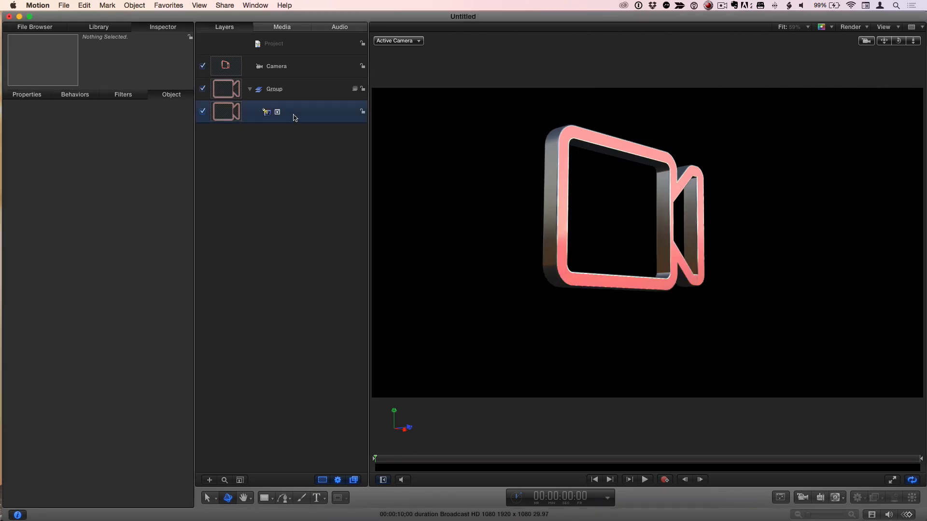
{"action": "double_click", "coordinate": [567, 239]}
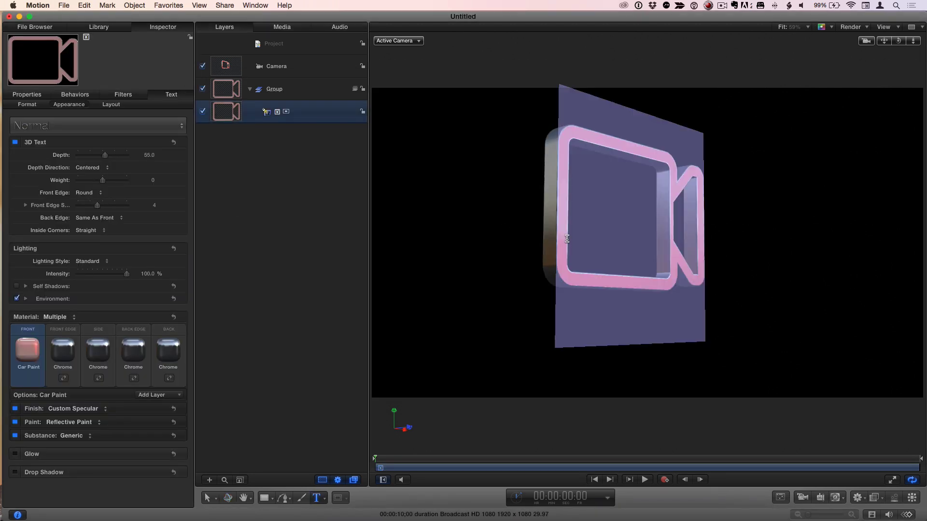
{"action": "key", "text": "super+v"}
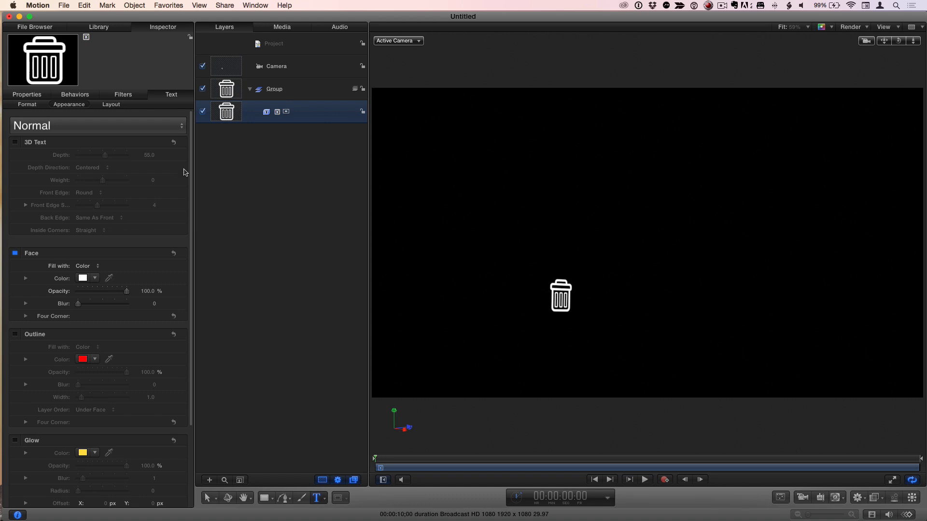
{"action": "key", "text": "q"}
{"action": "left_click", "coordinate": [34, 110]}
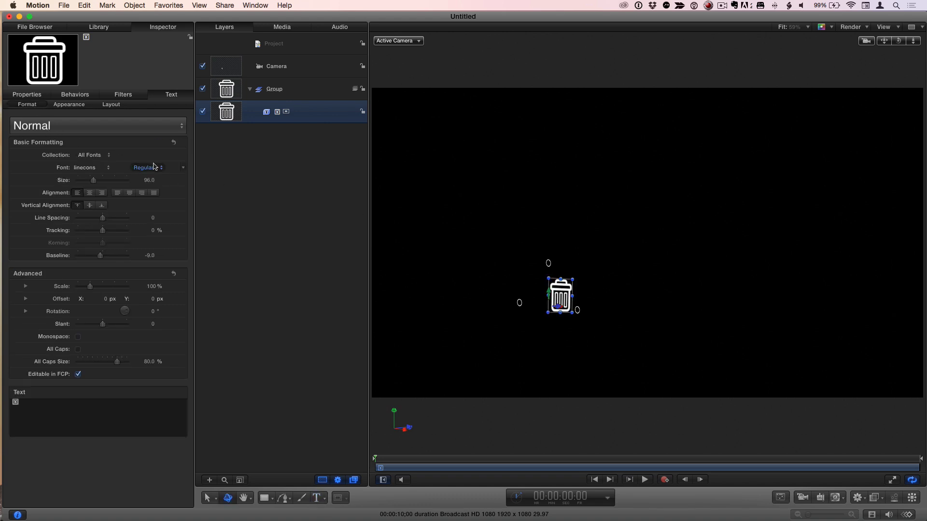
{"action": "left_click_drag", "start_coordinate": [148, 180], "coordinate": [183, 178]}
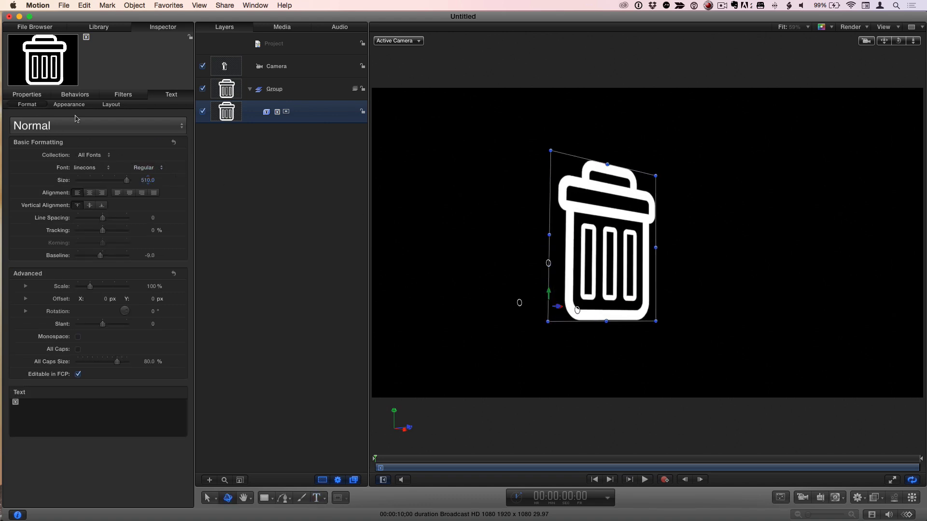
- Enable 3D Text on the trash can and orbit around it
{"action": "left_click", "coordinate": [68, 104]}
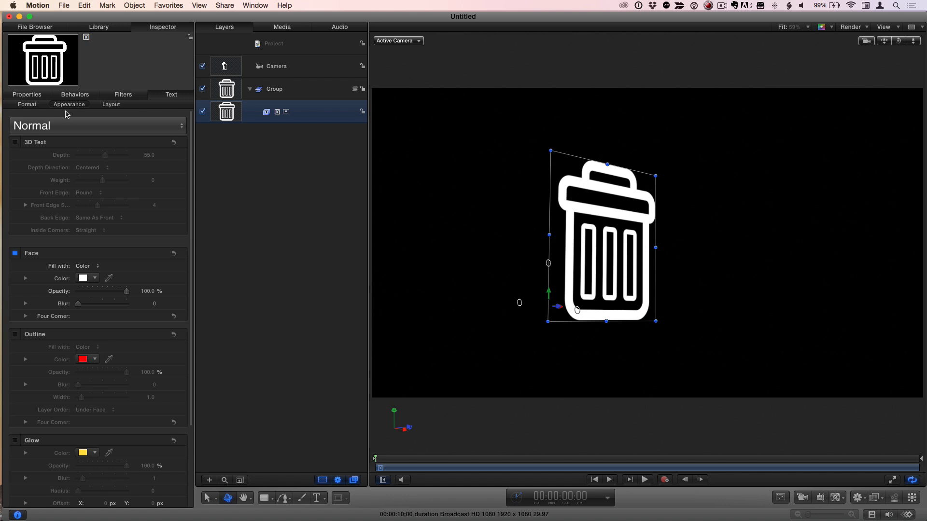
{"action": "left_click", "coordinate": [15, 142]}
{"action": "left_click", "coordinate": [270, 193]}
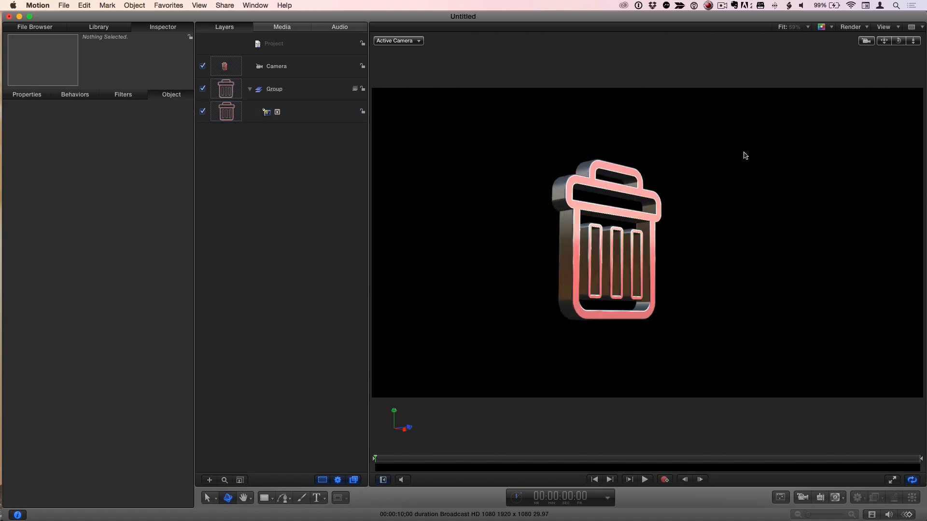
{"action": "mouse_move", "coordinate": [899, 44]}
{"action": "left_mouse_down"}
{"action": "mouse_move", "coordinate": [910, 44]}
{"action": "mouse_move", "coordinate": [881, 45]}
{"action": "left_mouse_up"}
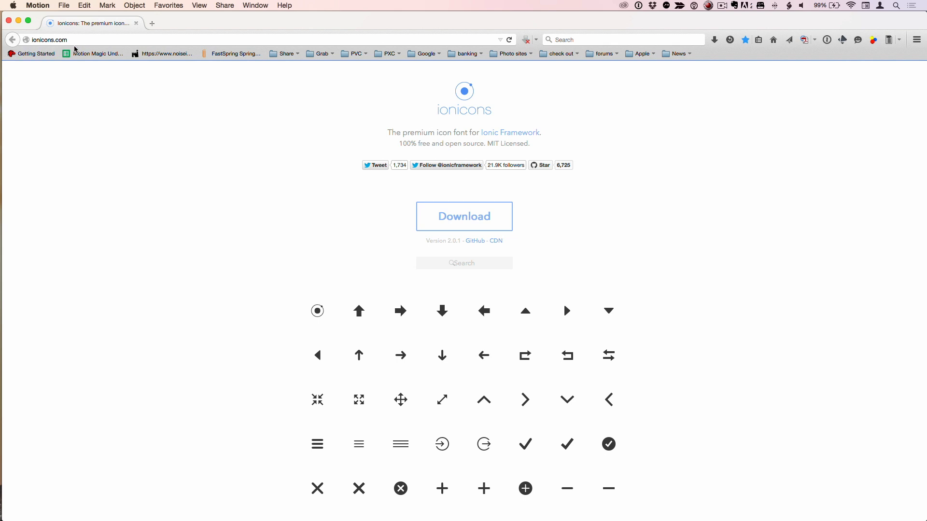
- Bring up Firefox on ionicons.com, then show the downloaded ionicons-2.0.1 fonts folder in Finder
{"action": "left_click", "coordinate": [355, 146]}
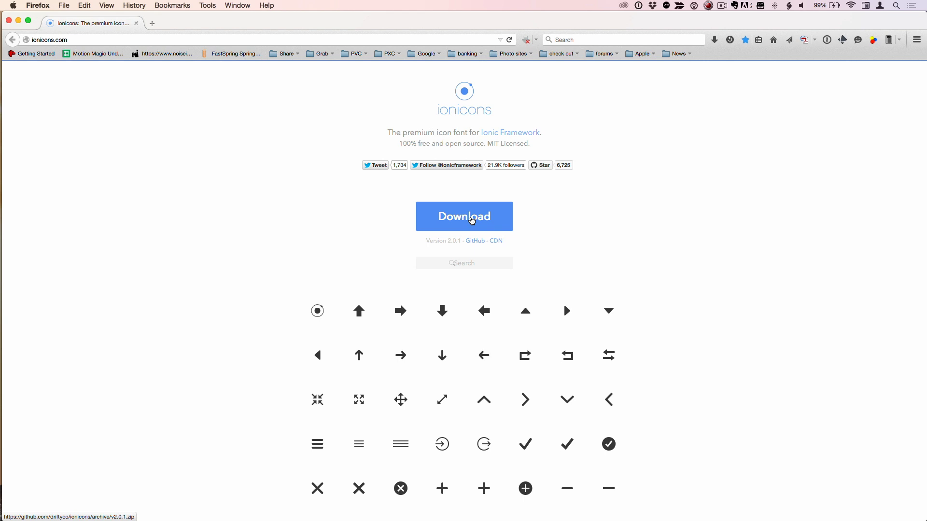
{"action": "key", "text": "super+Tab"}
{"action": "key", "text": "super+Tab"}
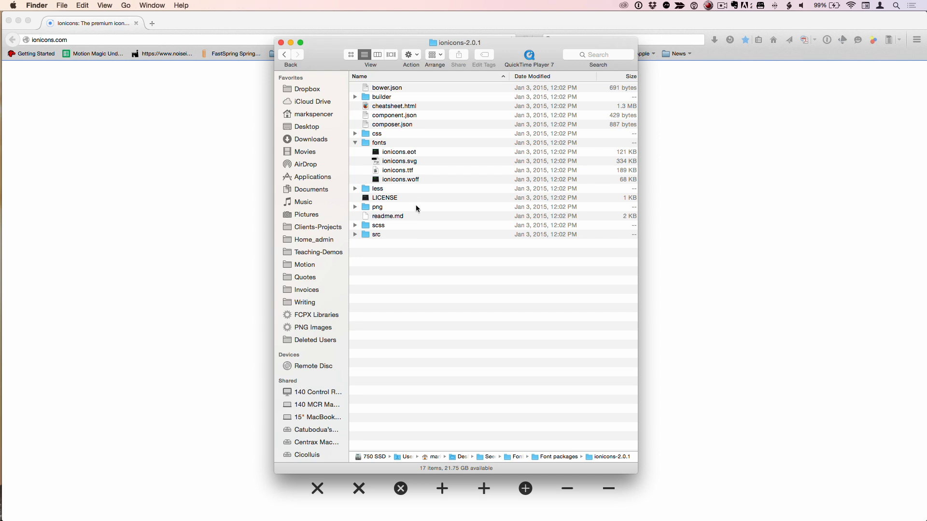
- Load the package's cheatsheet.html into the Firefox tab in place of ionicons.com
{"action": "left_click", "coordinate": [401, 172]}
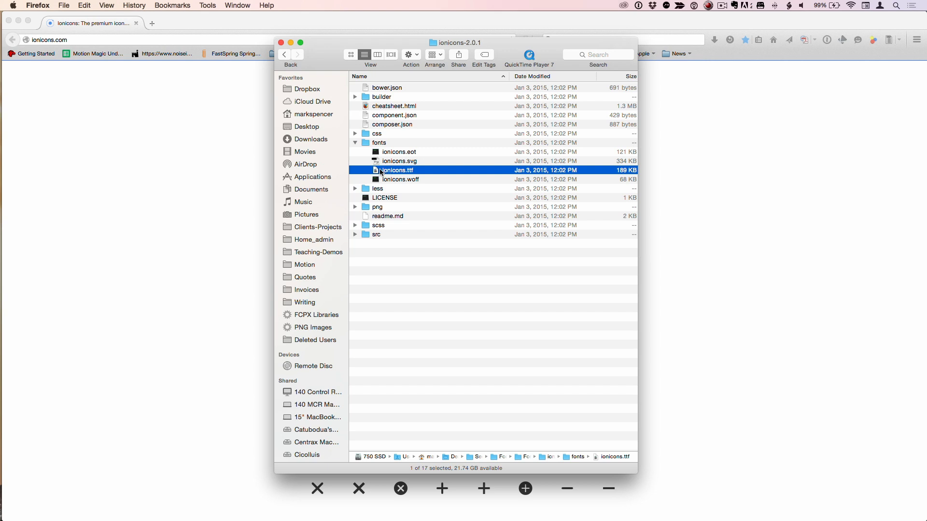
{"action": "left_click", "coordinate": [397, 107]}
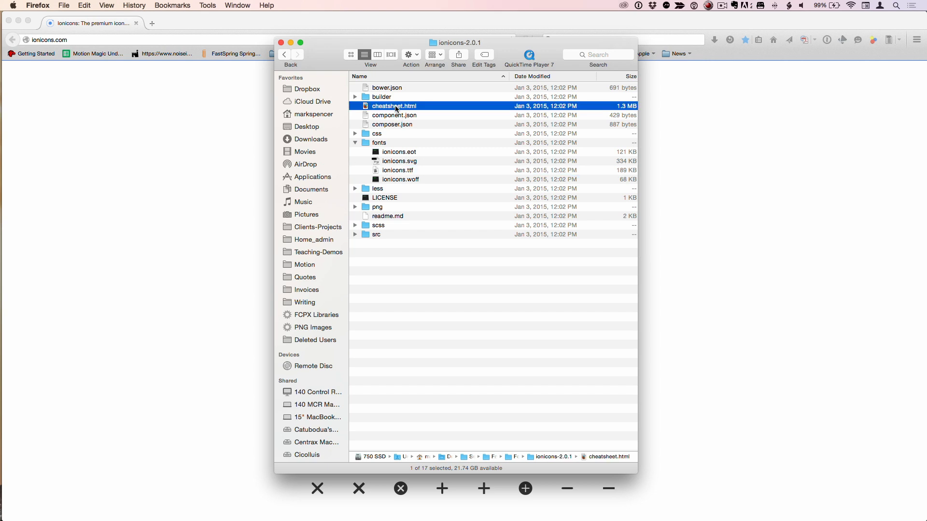
{"action": "key", "text": "super+Tab"}
{"action": "left_click_drag", "start_coordinate": [397, 107], "coordinate": [395, 109]}
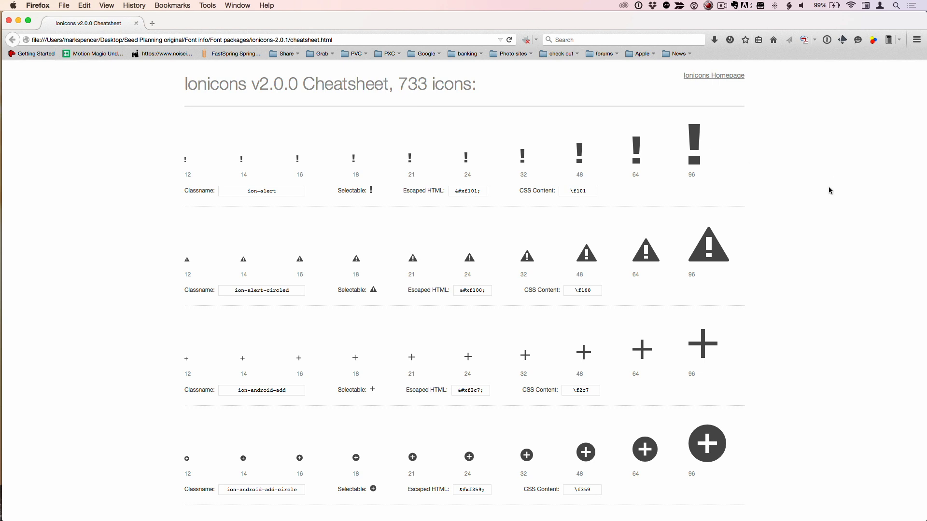
- Search the cheatsheet for 'wren' and copy the ion-wrench glyph for use in Motion
{"action": "scroll", "coordinate": [830, 190], "scroll_direction": "down", "scroll_amount": 10}
{"action": "scroll", "coordinate": [829, 190], "scroll_direction": "down", "scroll_amount": 10}
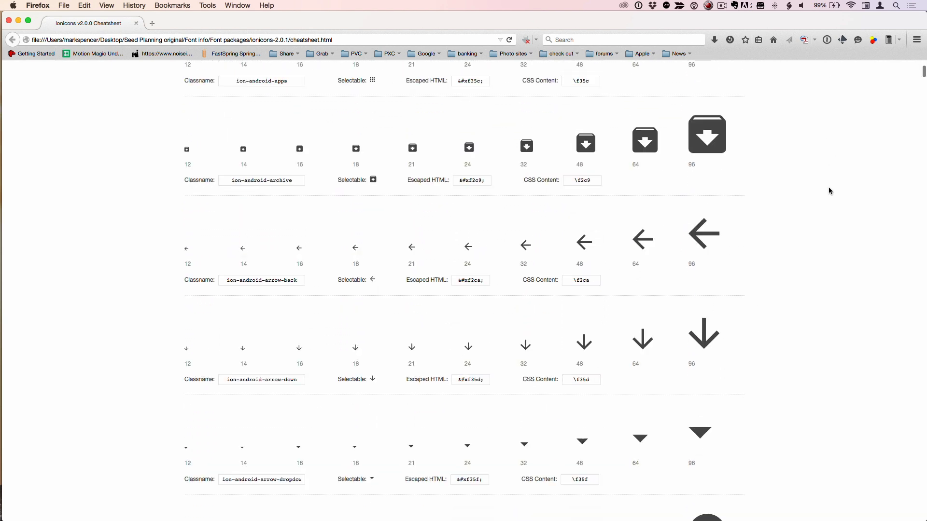
{"action": "scroll", "coordinate": [829, 191], "scroll_direction": "down", "scroll_amount": 7}
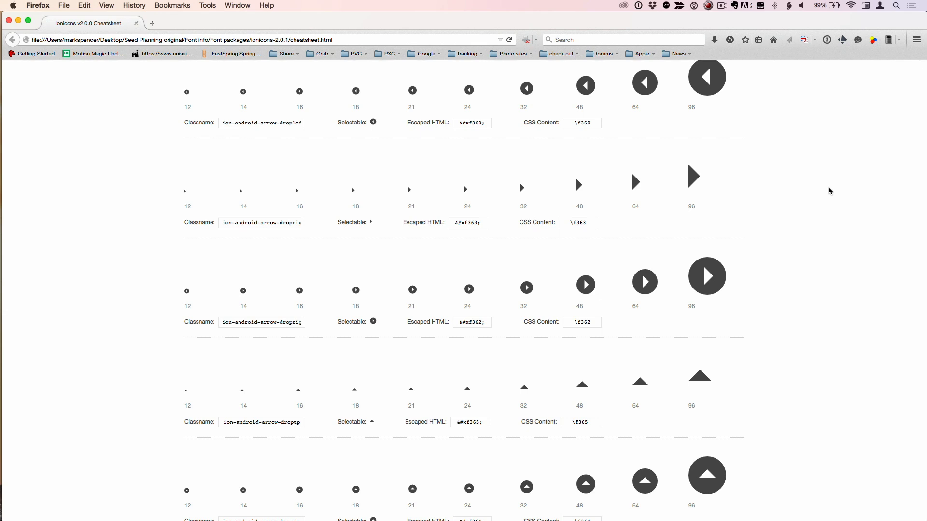
{"action": "scroll", "coordinate": [829, 190], "scroll_direction": "down", "scroll_amount": 2}
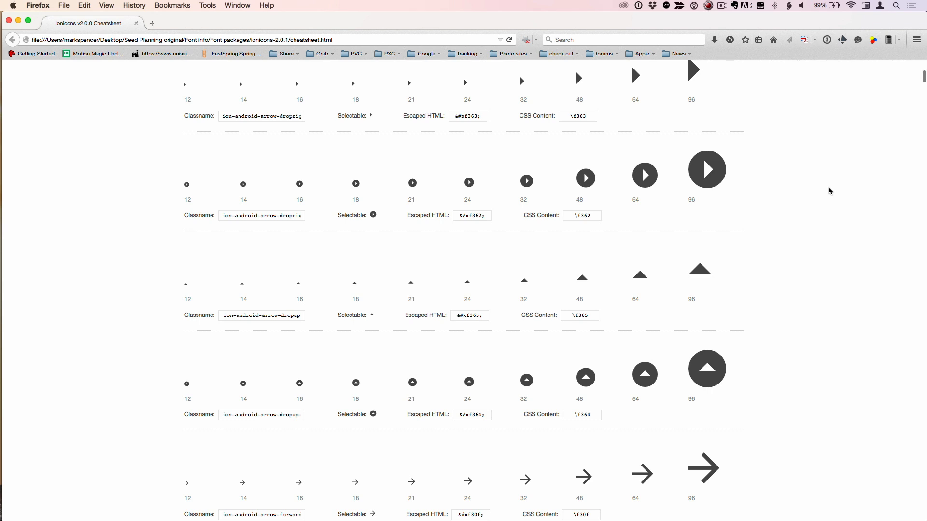
{"action": "key", "text": "super+f"}
{"action": "key", "text": "super+Tab"}
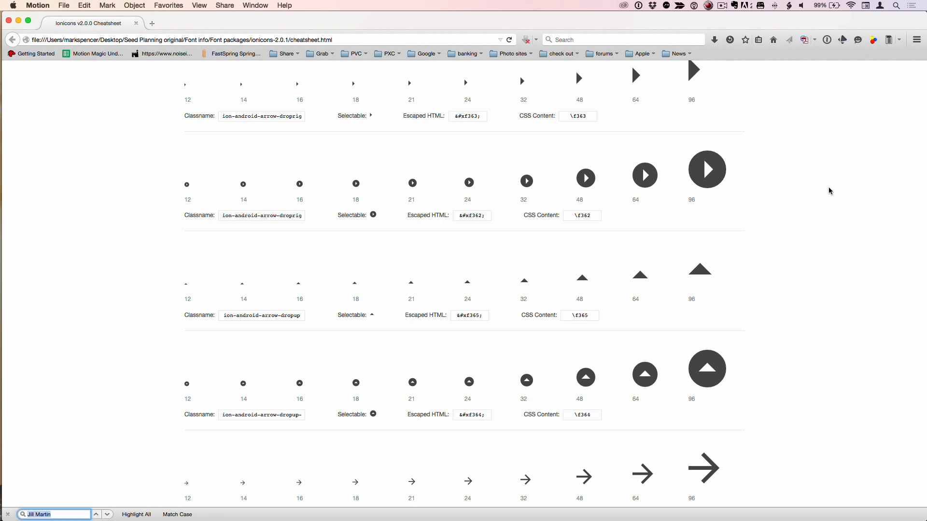
{"action": "type", "text": "wrench"}
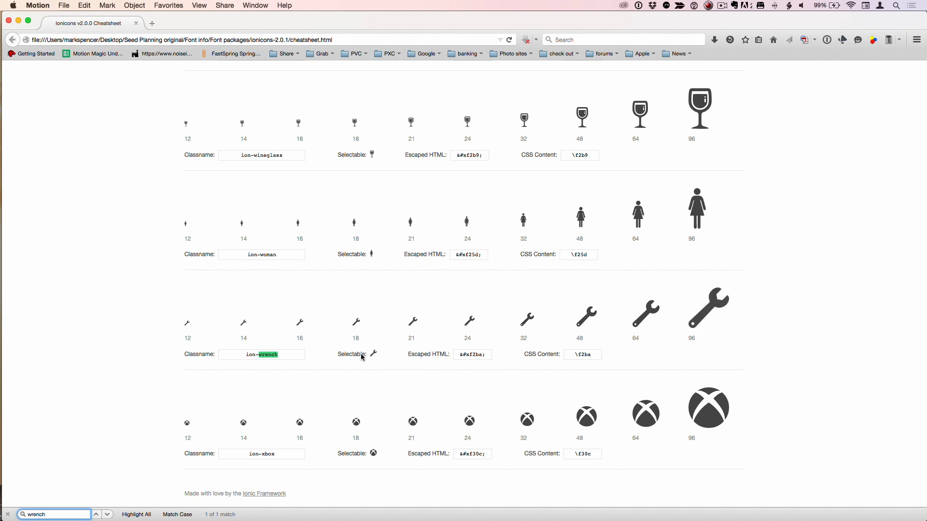
{"action": "left_click_drag", "start_coordinate": [427, 332], "coordinate": [440, 333]}
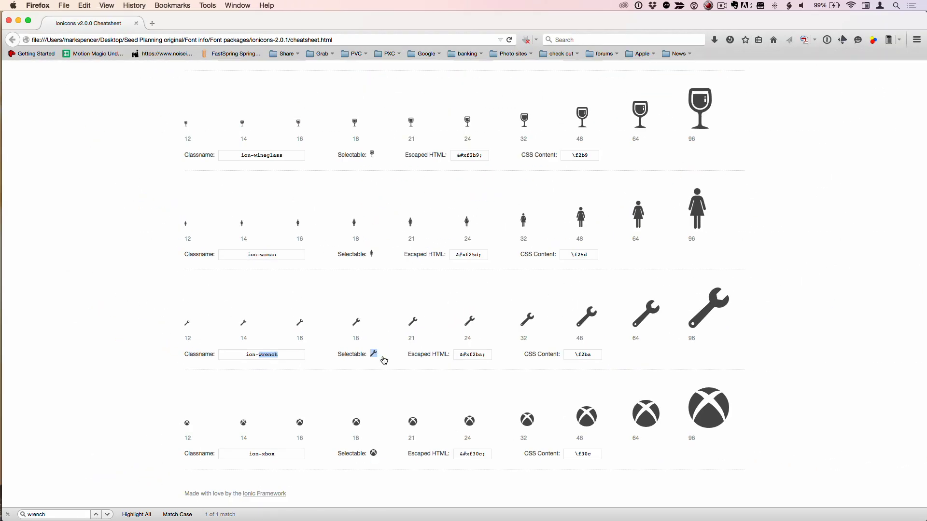
{"action": "key", "text": "super+Tab"}
{"action": "key", "text": "super+Tab"}
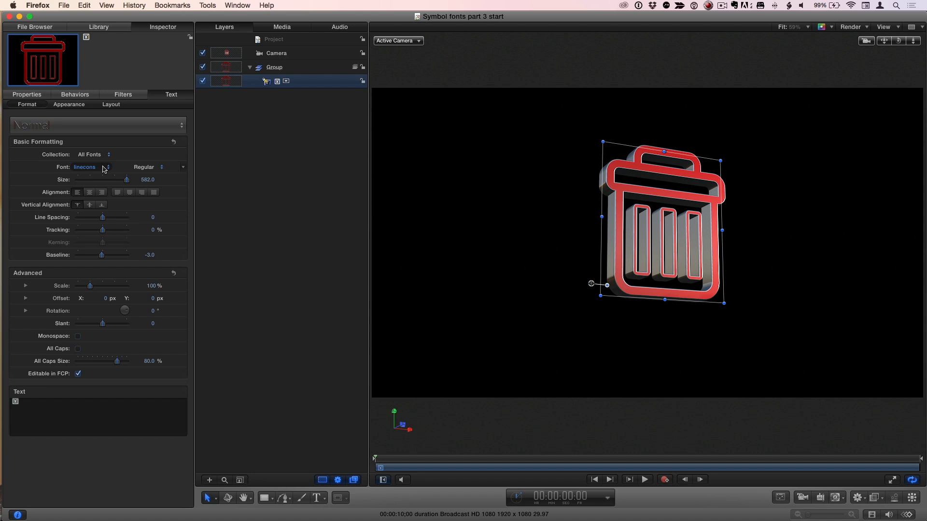
- In the Text Format pane, choose the Symbol Fonts collection and the Ionicons font
{"action": "left_click", "coordinate": [103, 169]}
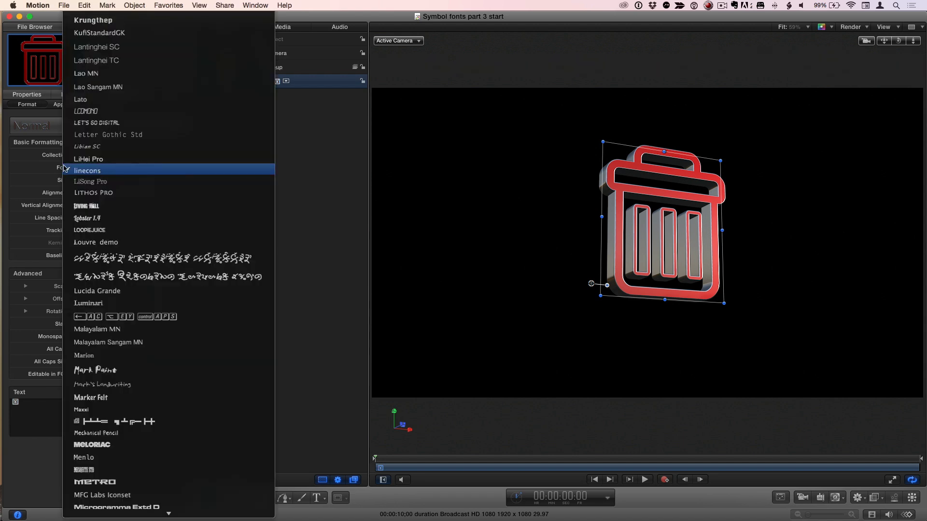
{"action": "left_click", "coordinate": [56, 169]}
{"action": "left_click", "coordinate": [102, 157]}
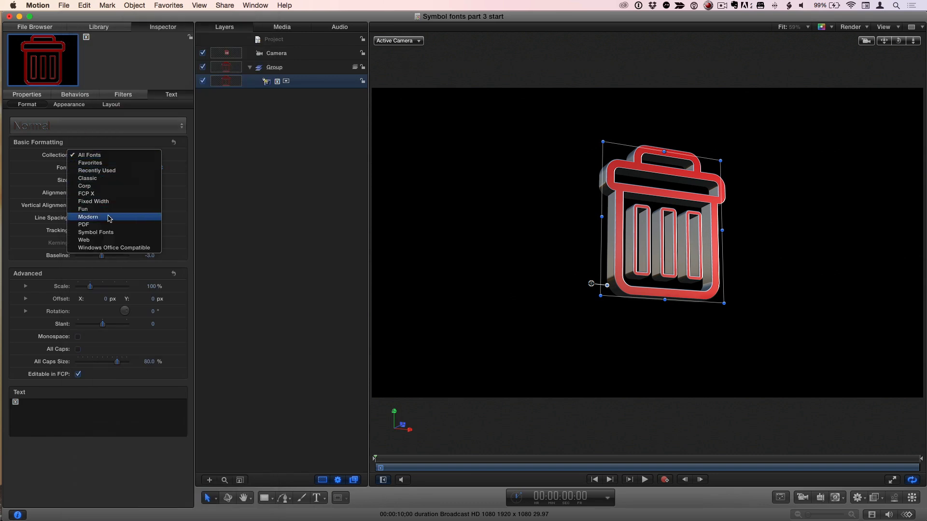
{"action": "left_click", "coordinate": [129, 232]}
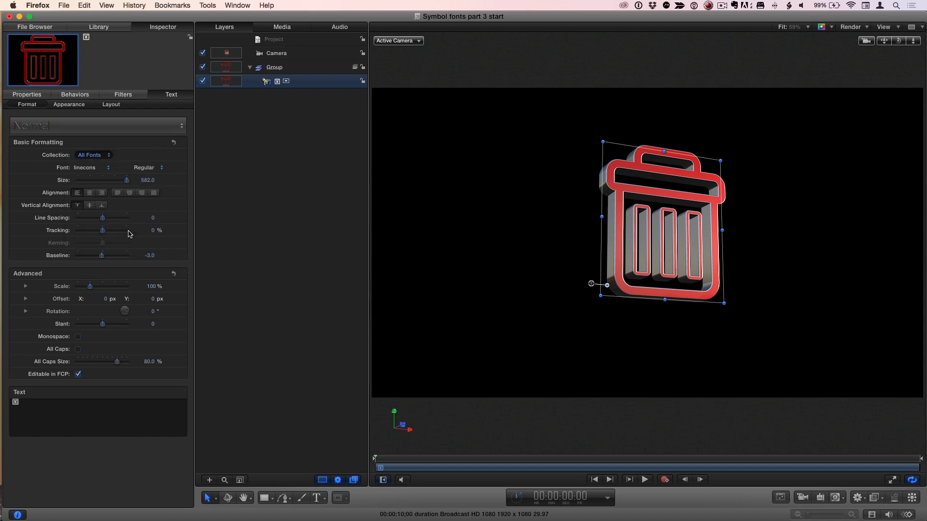
{"action": "left_click", "coordinate": [108, 170]}
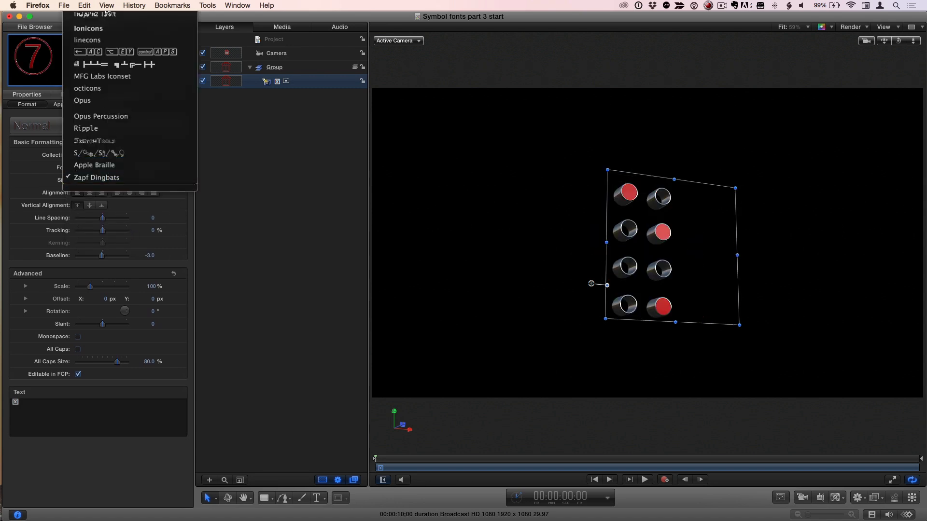
{"action": "left_click", "coordinate": [106, 50]}
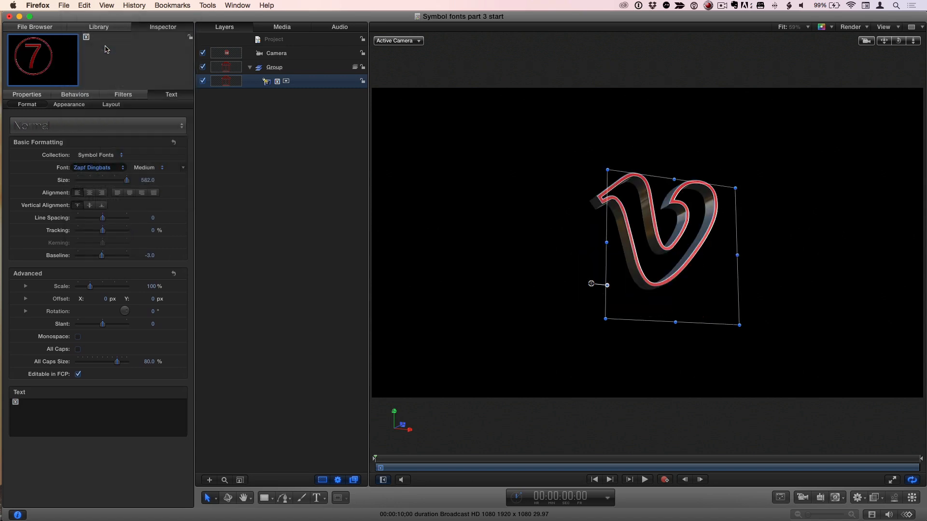
- Replace the 3D text's glyph with the pasted Ionicons wrench
{"action": "left_click", "coordinate": [662, 249]}
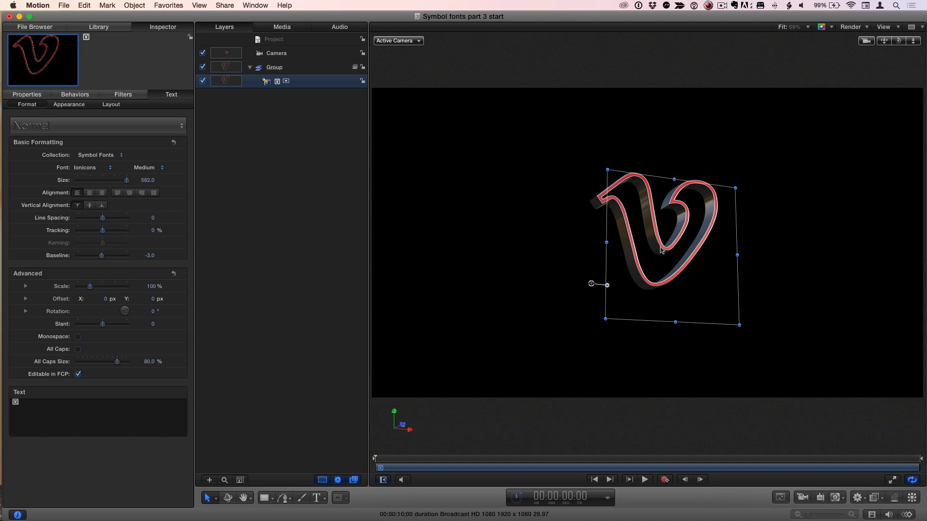
{"action": "key", "text": "super+c"}
{"action": "double_click", "coordinate": [661, 250]}
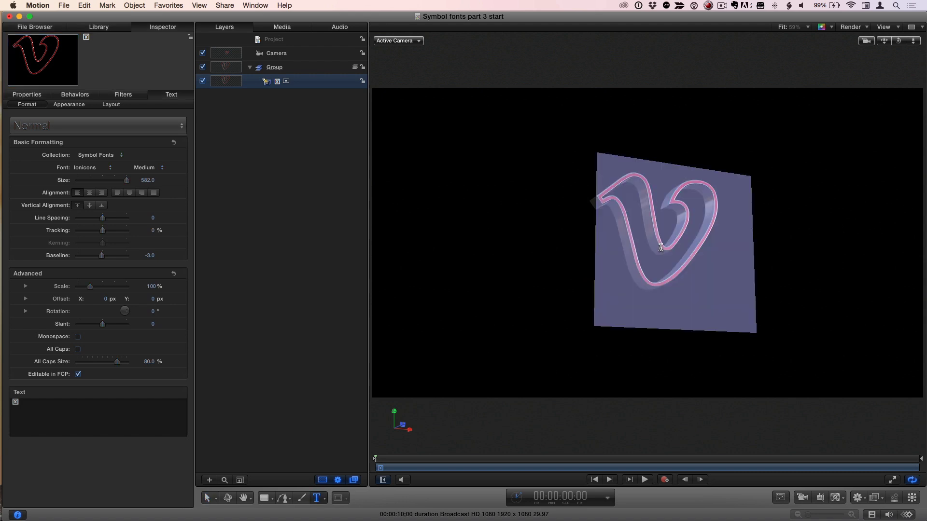
{"action": "key", "text": "super+v"}
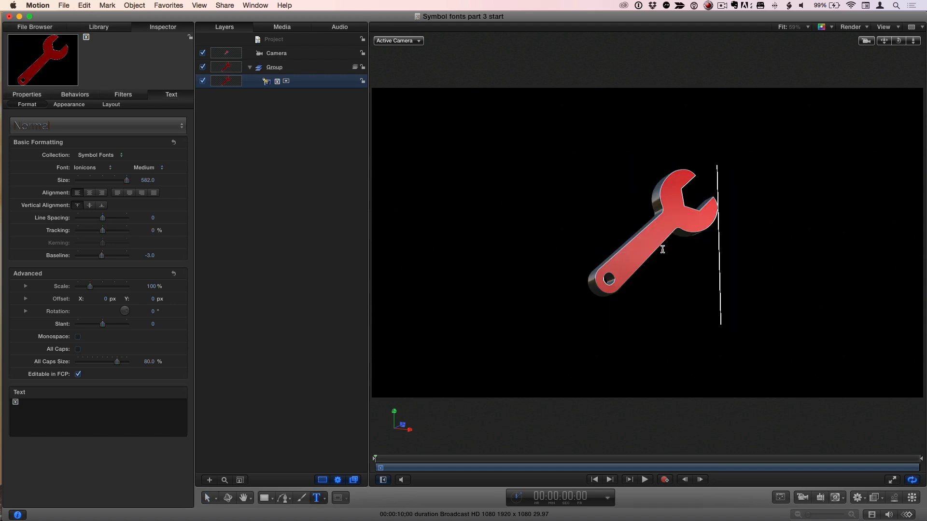
{"action": "key", "text": "Escape"}
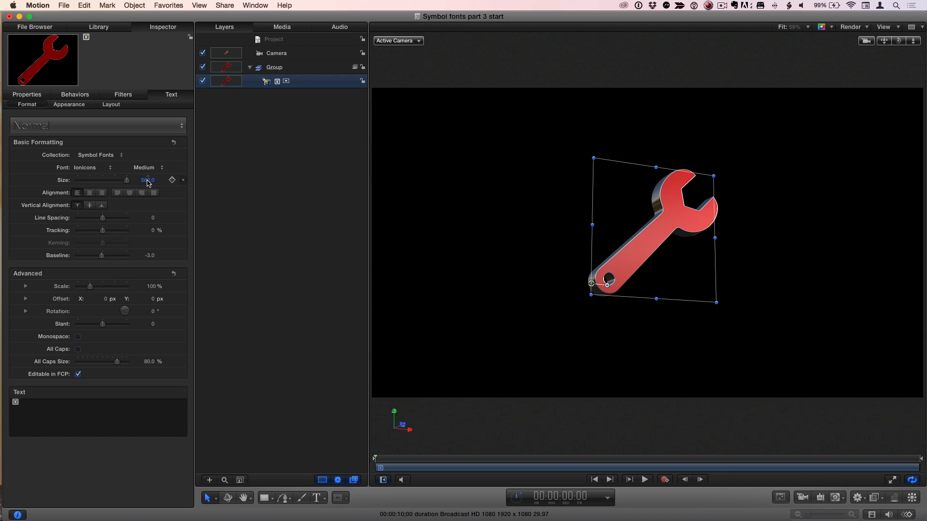
- Enlarge the wrench to size 1128 and move it down and left in the frame
{"action": "left_click_drag", "start_coordinate": [148, 182], "coordinate": [478, 224]}
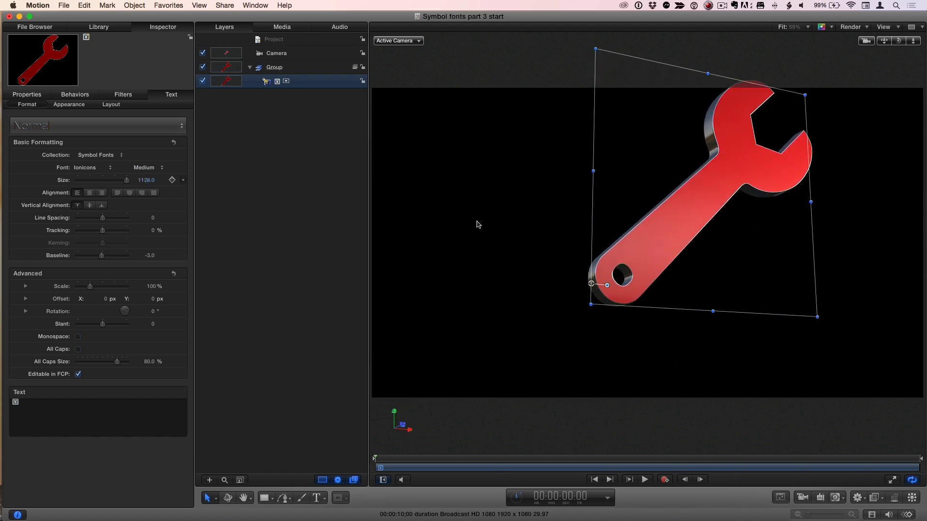
{"action": "left_click_drag", "start_coordinate": [670, 227], "coordinate": [625, 266]}
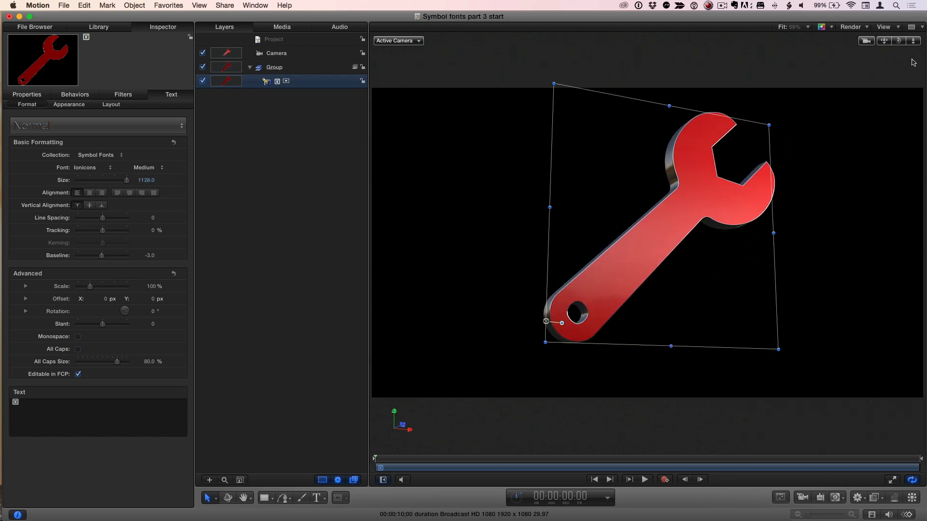
{"action": "mouse_move", "coordinate": [898, 43]}
{"action": "left_mouse_down"}
{"action": "mouse_move", "coordinate": [922, 46]}
{"action": "mouse_move", "coordinate": [887, 45]}
{"action": "left_mouse_up"}
- Return to Firefox and scroll up through the Ionicons v2.0.0 cheatsheet's icons
{"action": "key", "text": "super+Tab"}
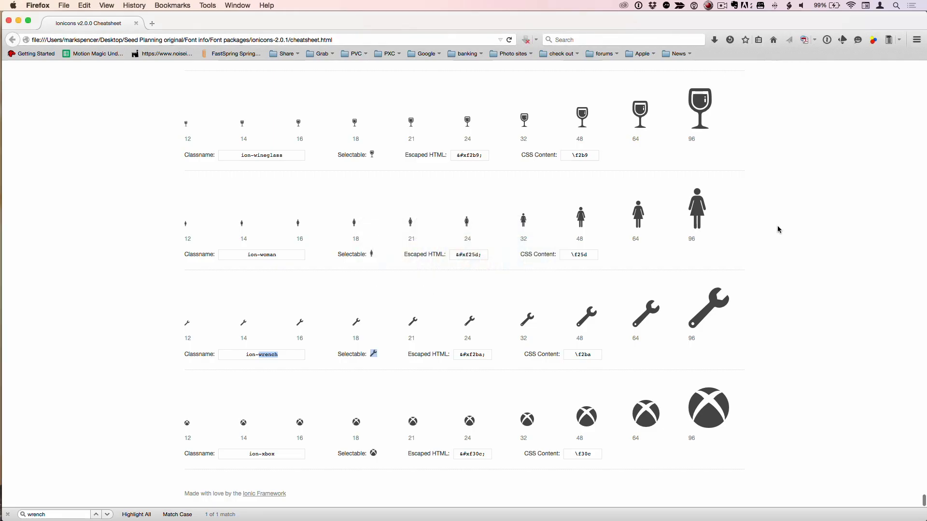
{"action": "scroll", "coordinate": [760, 318], "scroll_direction": "up", "scroll_amount": 6}
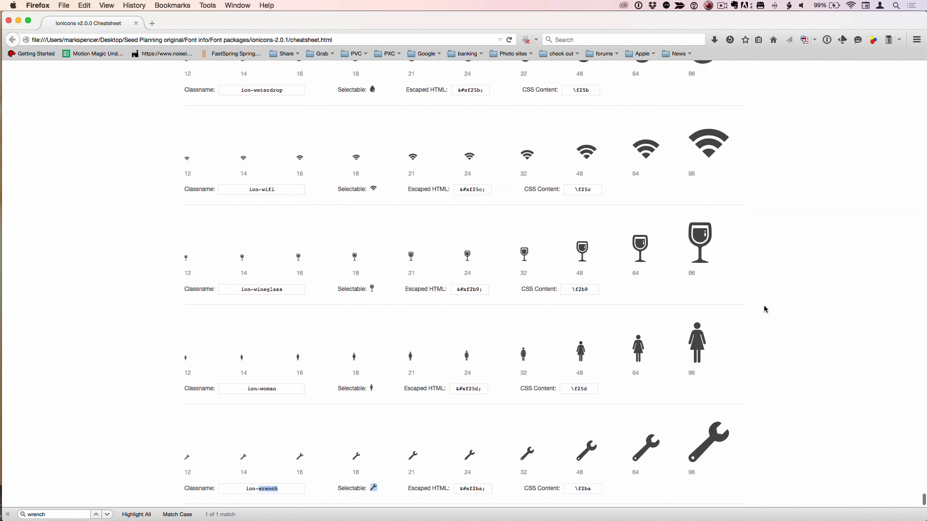
{"action": "scroll", "coordinate": [763, 309], "scroll_direction": "up", "scroll_amount": 11}
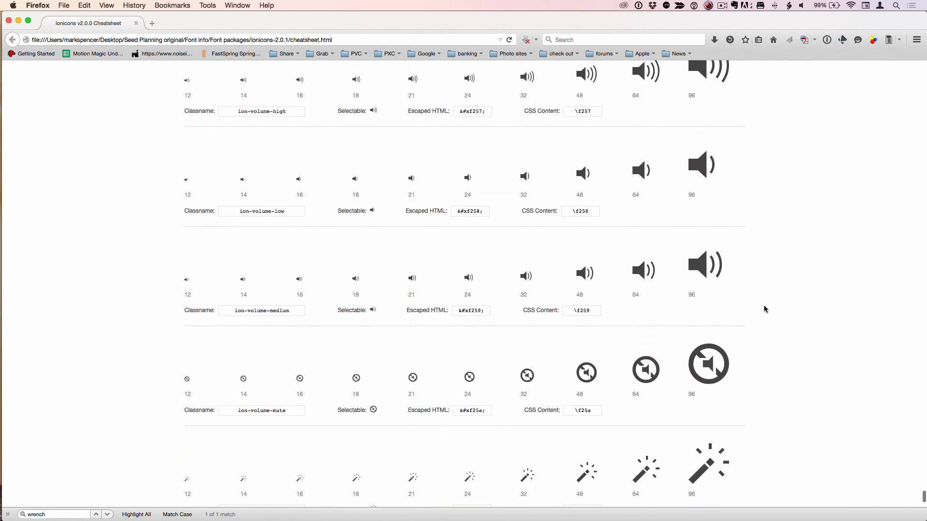
{"action": "scroll", "coordinate": [764, 309], "scroll_direction": "up", "scroll_amount": 20}
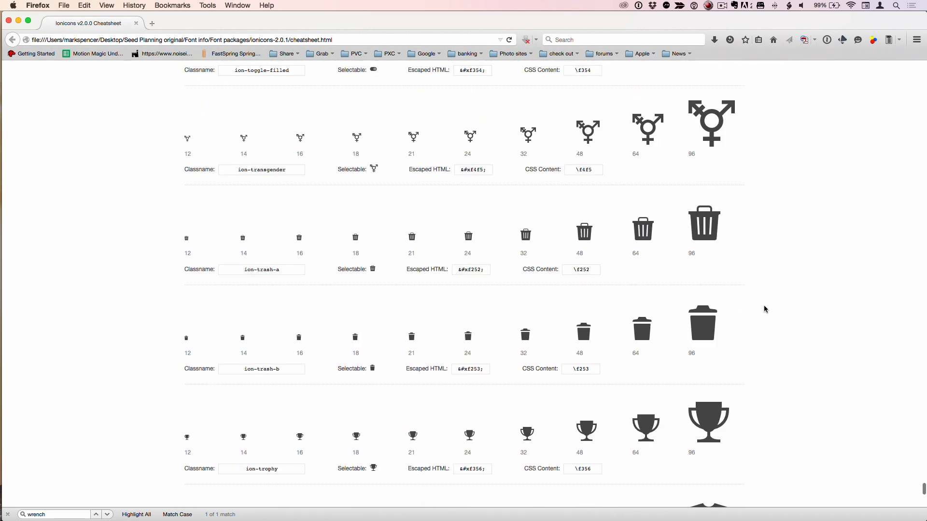
{"action": "scroll", "coordinate": [764, 308], "scroll_direction": "up", "scroll_amount": 20}
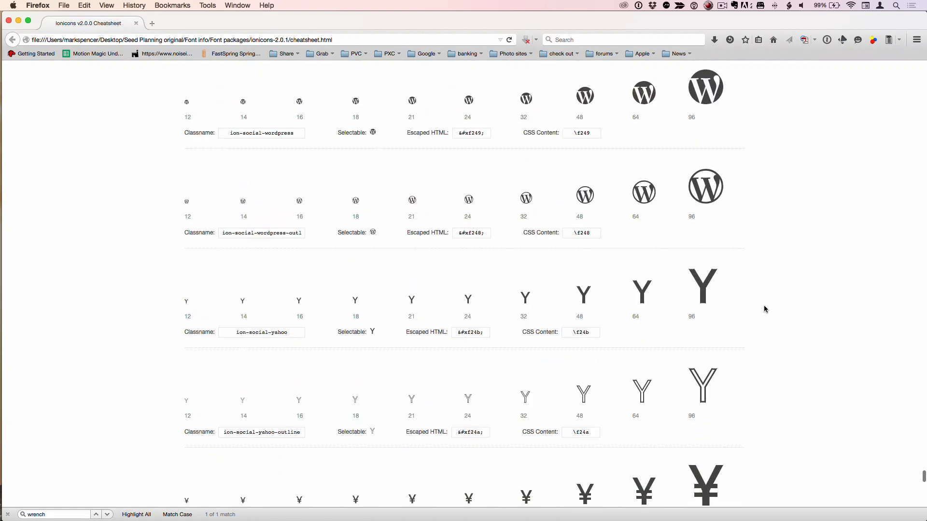